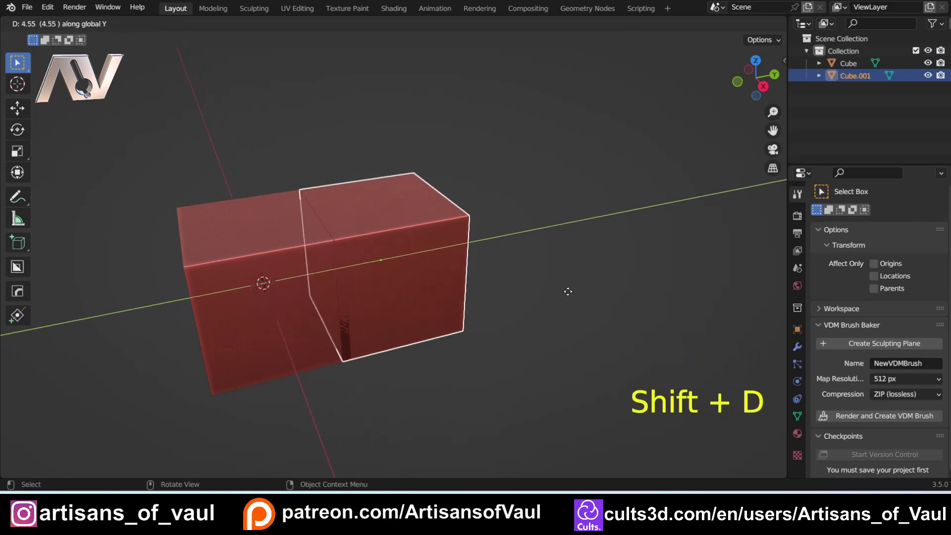
# - Place the duplicated cube along the Y axis and repeat the duplication twice, making a row of four separate cubes
pyautogui.click(519, 300)
pyautogui.hotkey('shift', 'r')
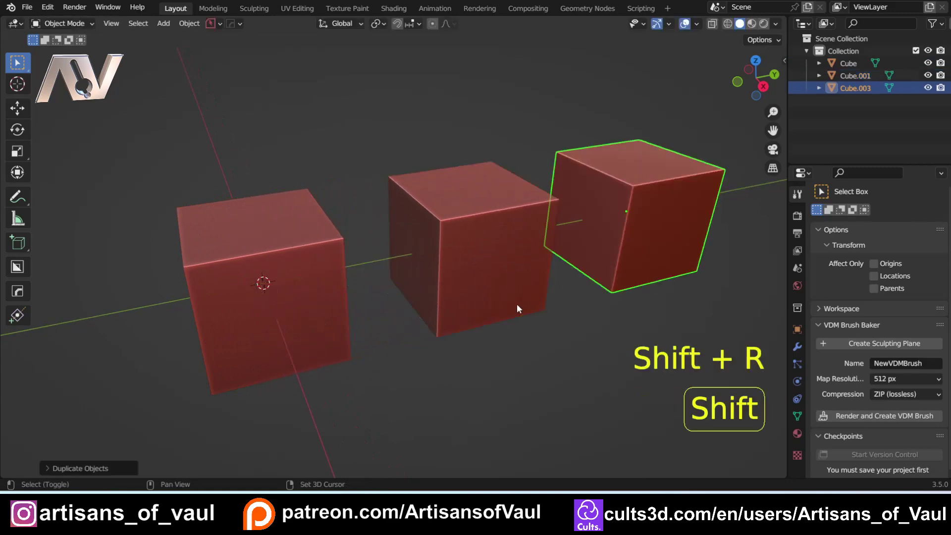
pyautogui.hotkey('shift', 'r')
pyautogui.scroll(-2, 482, 351)
pyautogui.click(465, 355)
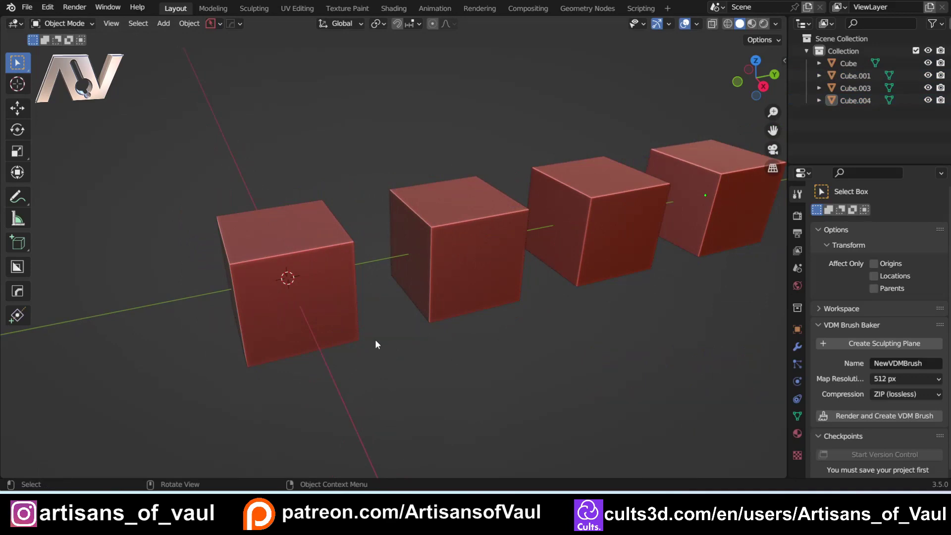
# - Bevel all edges of the first cube with 11 segments and return to Object Mode
pyautogui.scroll(3, 369, 333)
pyautogui.keyDown('shift'); pyautogui.moveTo(359, 319); pyautogui.dragTo(455, 301, button='middle'); pyautogui.keyUp('shift')
pyautogui.click(395, 283)
pyautogui.press('Tab')
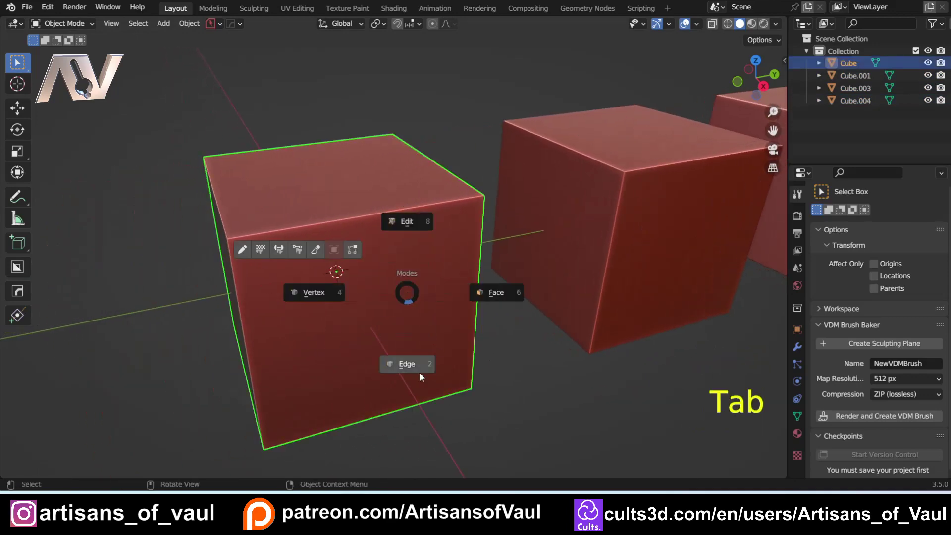
pyautogui.click(419, 372)
pyautogui.moveTo(316, 275); pyautogui.dragTo(329, 273, button='middle')
pyautogui.press('a')
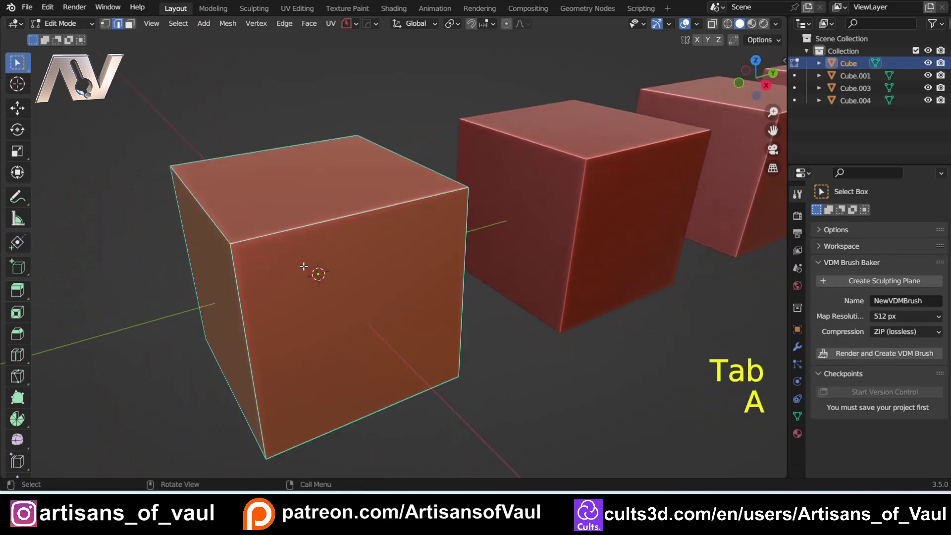
pyautogui.hotkey('ctrl', 'b')
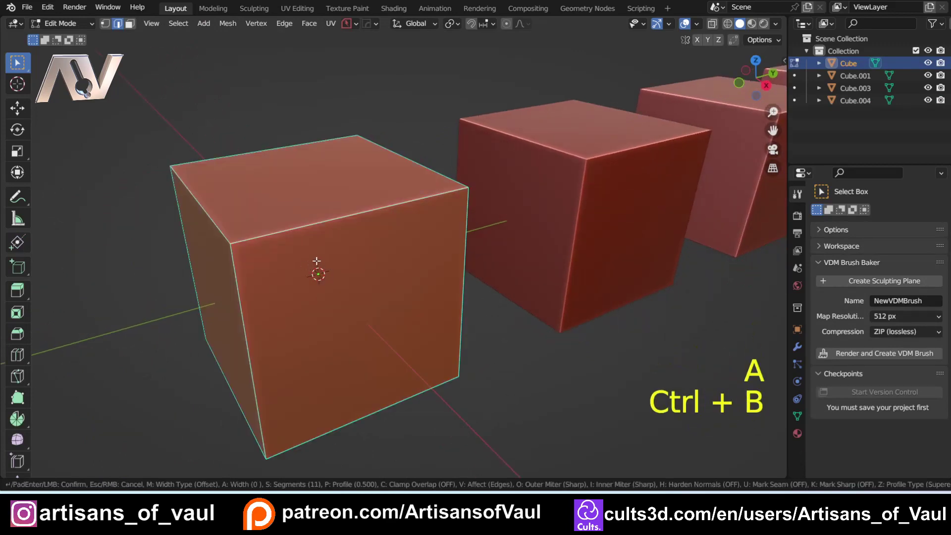
pyautogui.click(361, 256)
pyautogui.press('Tab')
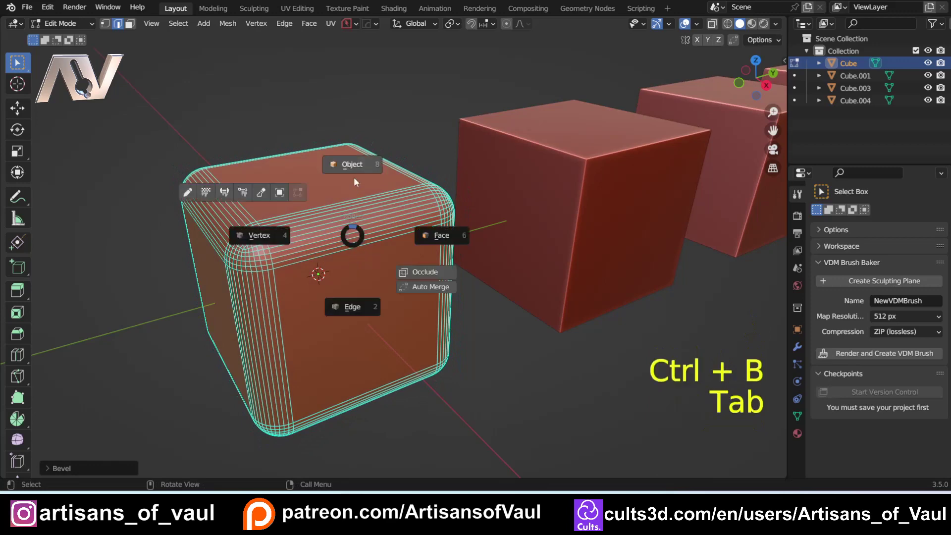
pyautogui.click(354, 164)
# - Examine the vertex layout on the first cube's rounded corner in vertex editing mode, then return to Object Mode
pyautogui.keyDown('shift'); pyautogui.moveTo(334, 275); pyautogui.dragTo(349, 259, button='middle'); pyautogui.keyUp('shift')
pyautogui.scroll(2, 371, 255)
pyautogui.scroll(3, 351, 285)
pyautogui.press('Tab')
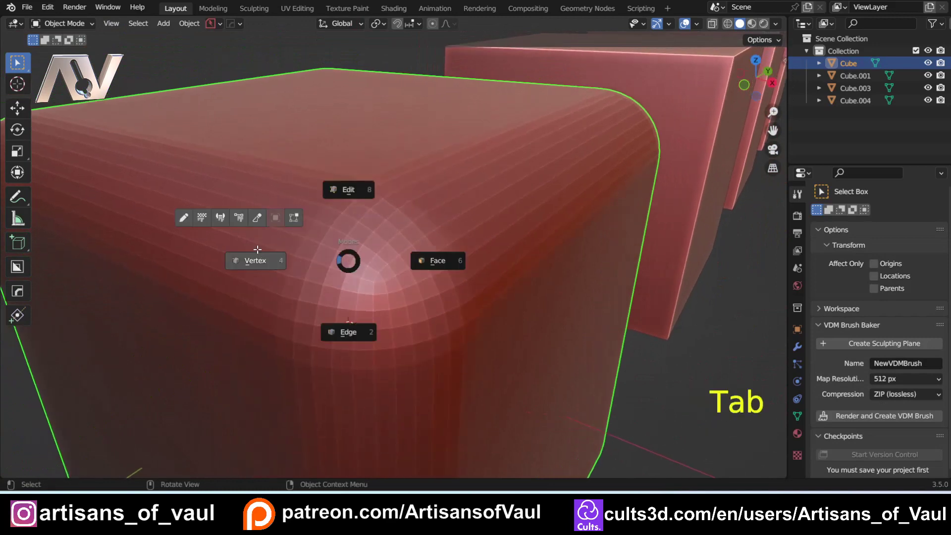
pyautogui.click(257, 252)
pyautogui.scroll(1, 333, 264)
pyautogui.click(367, 286)
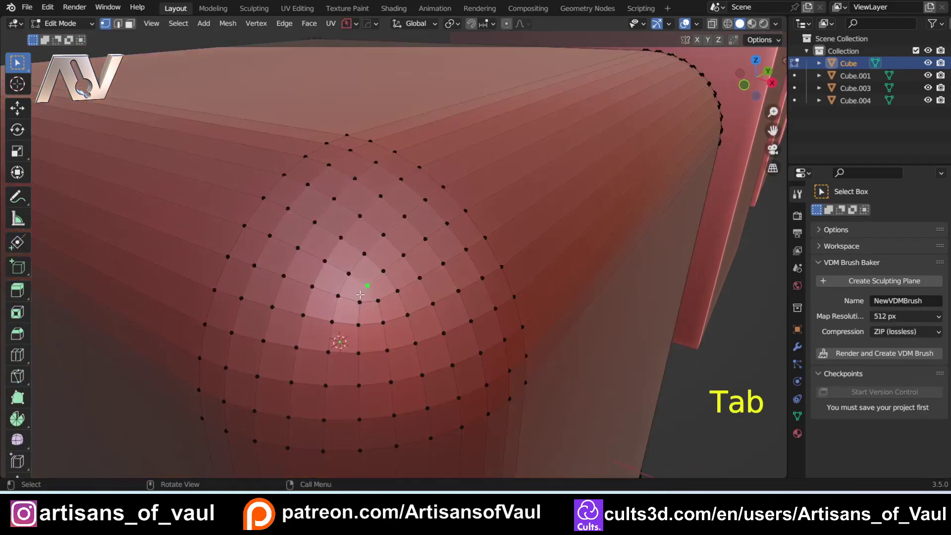
pyautogui.keyDown('shift'); pyautogui.click(360, 302); pyautogui.keyUp('shift')
pyautogui.keyDown('shift'); pyautogui.click(378, 301); pyautogui.keyUp('shift')
pyautogui.press('Tab')
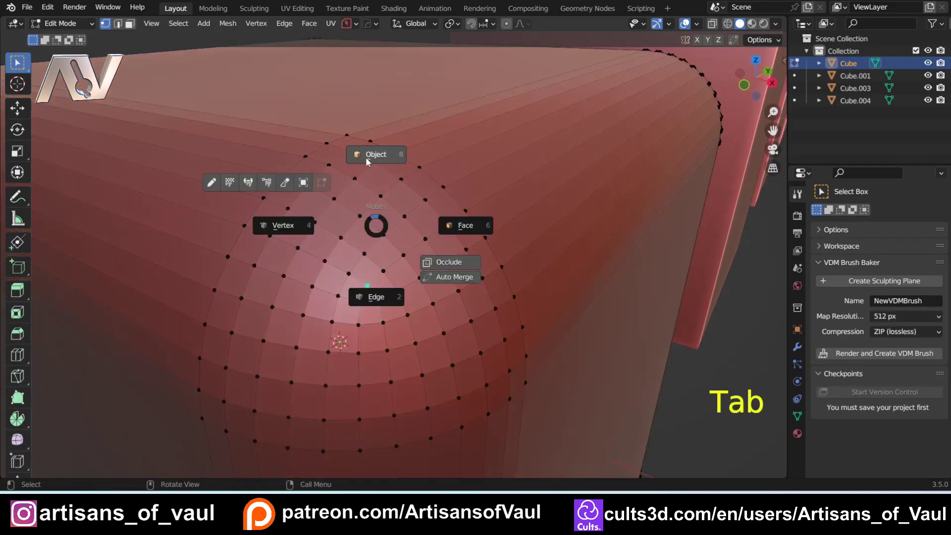
pyautogui.click(367, 161)
# - Try Shade Smooth on the rounded cube, switch it back to Shade Flat and deselect everything
pyautogui.scroll(-3, 370, 185)
pyautogui.moveTo(383, 223); pyautogui.dragTo(358, 239, button='middle')
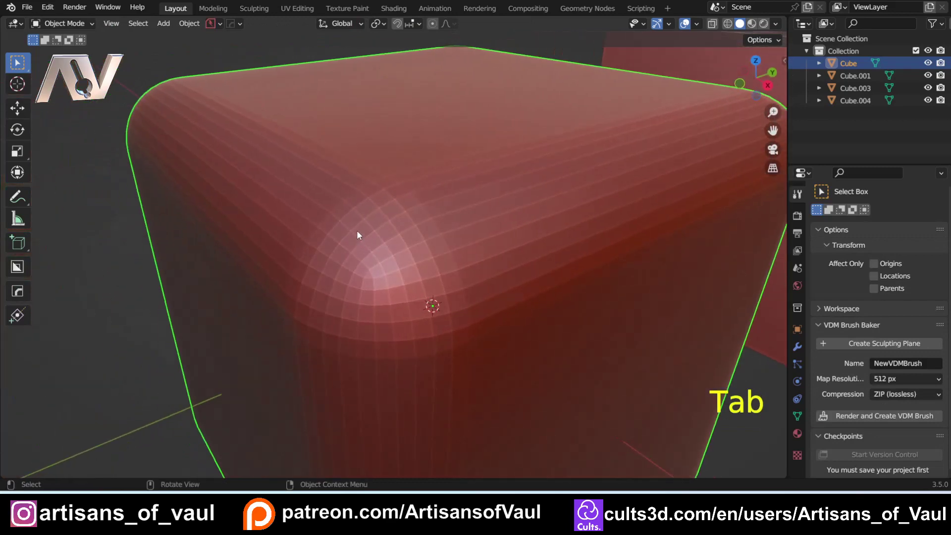
pyautogui.scroll(-2, 364, 233)
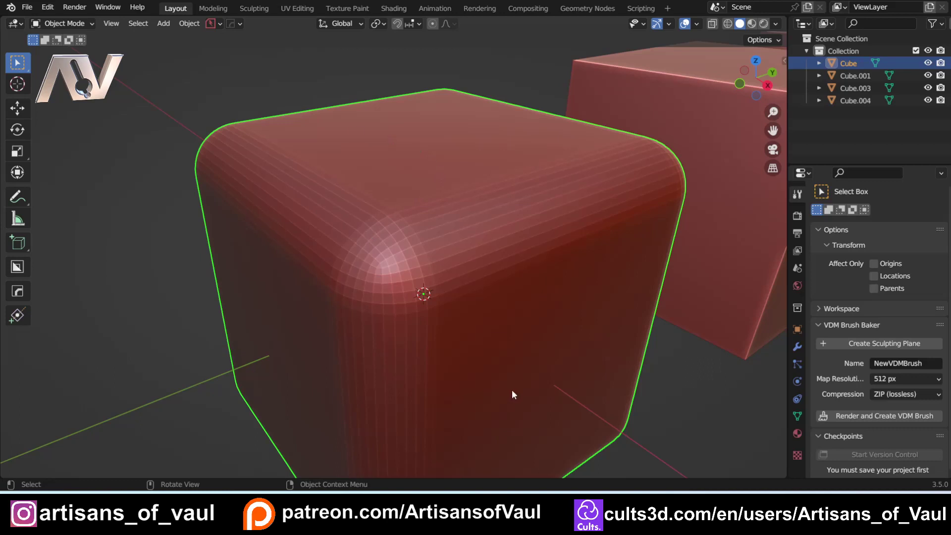
pyautogui.scroll(-2, 516, 374)
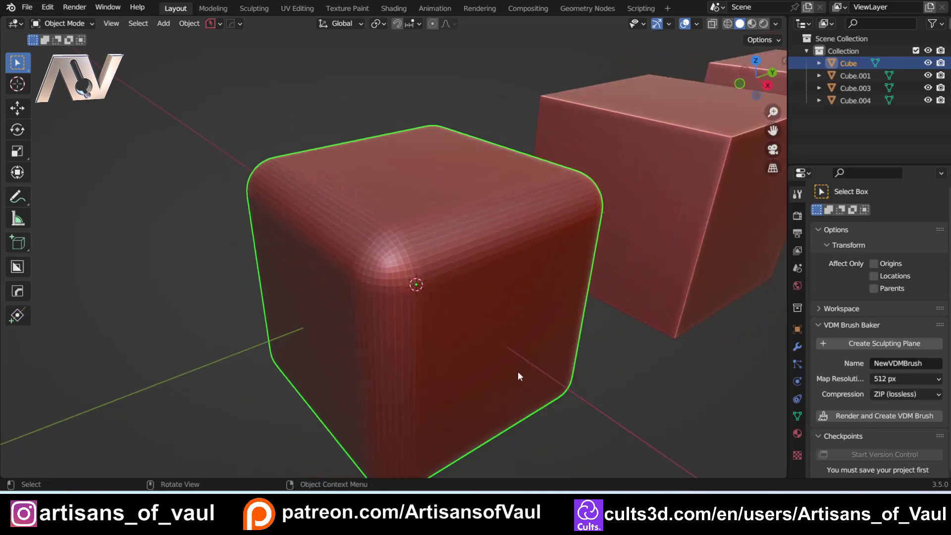
pyautogui.keyDown('shift'); pyautogui.moveTo(498, 369); pyautogui.dragTo(326, 336, button='middle'); pyautogui.keyUp('shift')
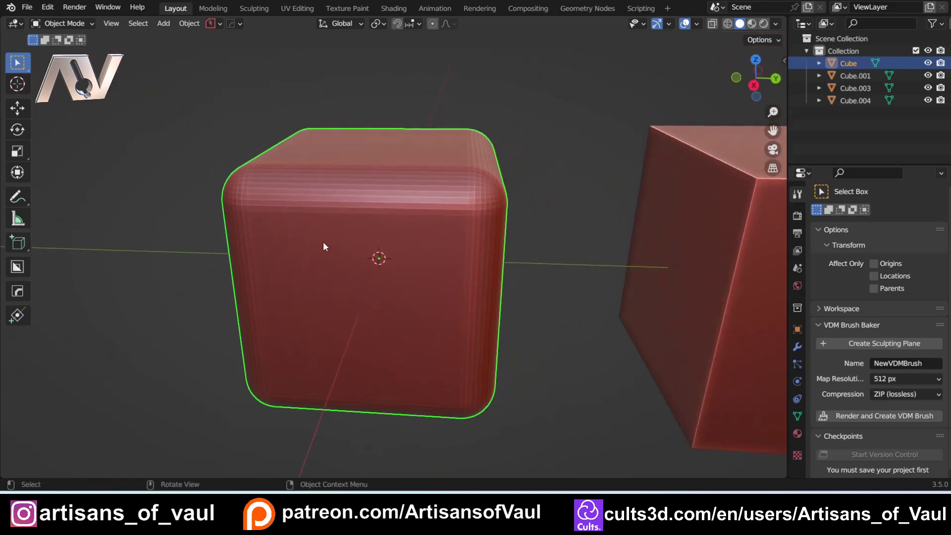
pyautogui.rightClick(304, 224)
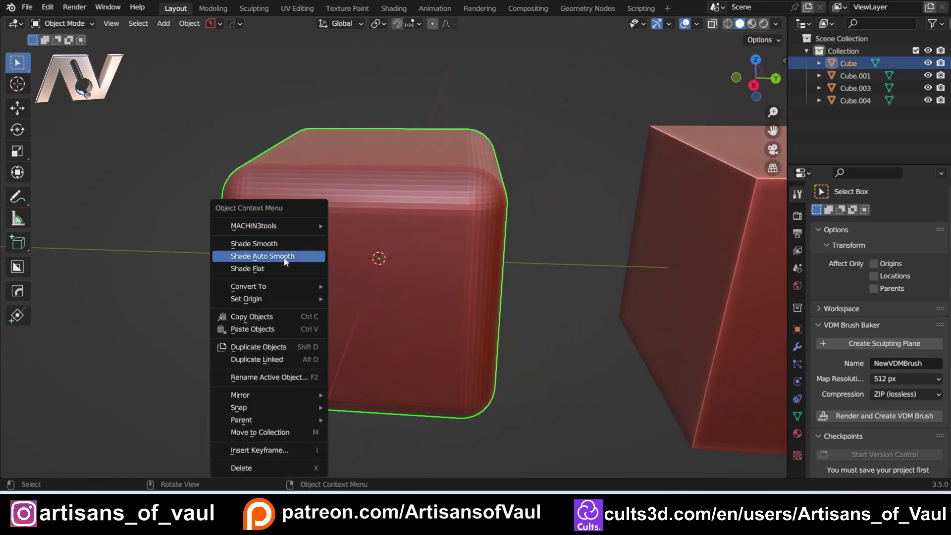
pyautogui.click(287, 244)
pyautogui.rightClick(418, 237)
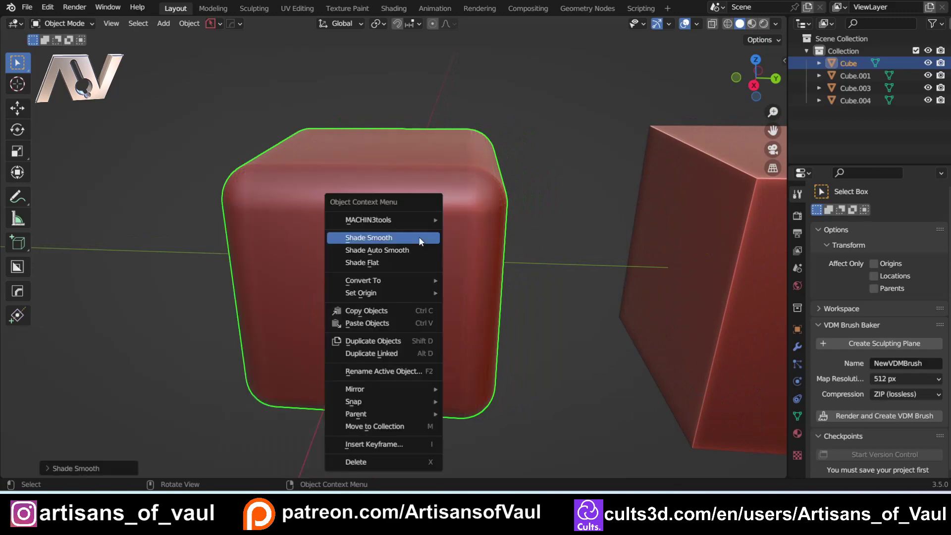
pyautogui.click(378, 263)
pyautogui.hotkey('alt', 'a')
# - Cut a rectangular notch into the second cube's top front edge with a BoxCutter box, offset to break through the top face
pyautogui.moveTo(495, 222); pyautogui.dragTo(318, 192, button='middle')
pyautogui.scroll(-3, 410, 215)
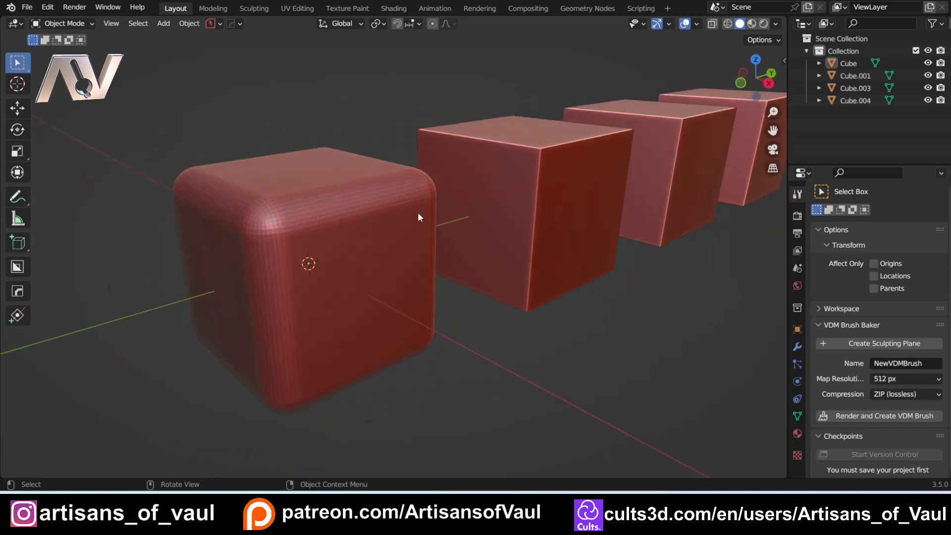
pyautogui.moveTo(418, 213); pyautogui.dragTo(321, 191, button='middle')
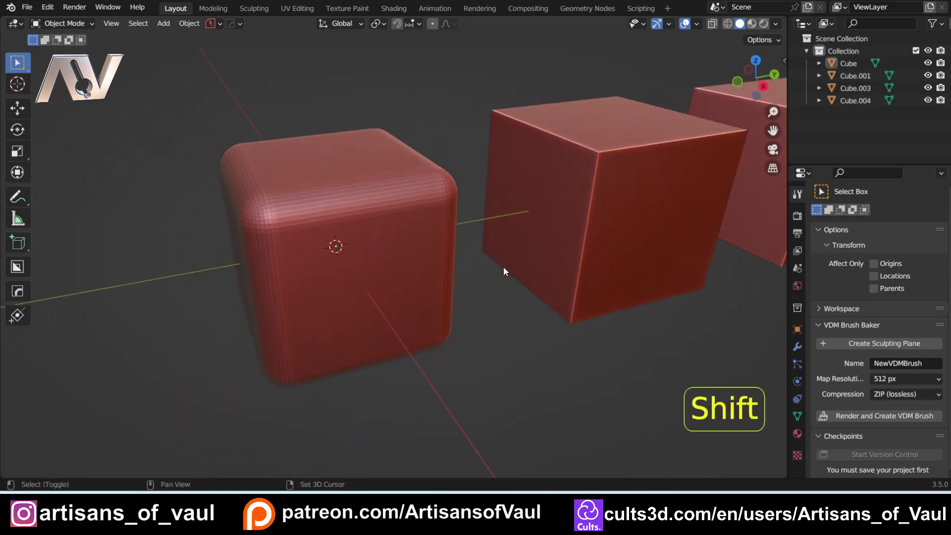
pyautogui.keyDown('shift'); pyautogui.moveTo(503, 266); pyautogui.dragTo(319, 313, button='middle'); pyautogui.keyUp('shift')
pyautogui.click(415, 257)
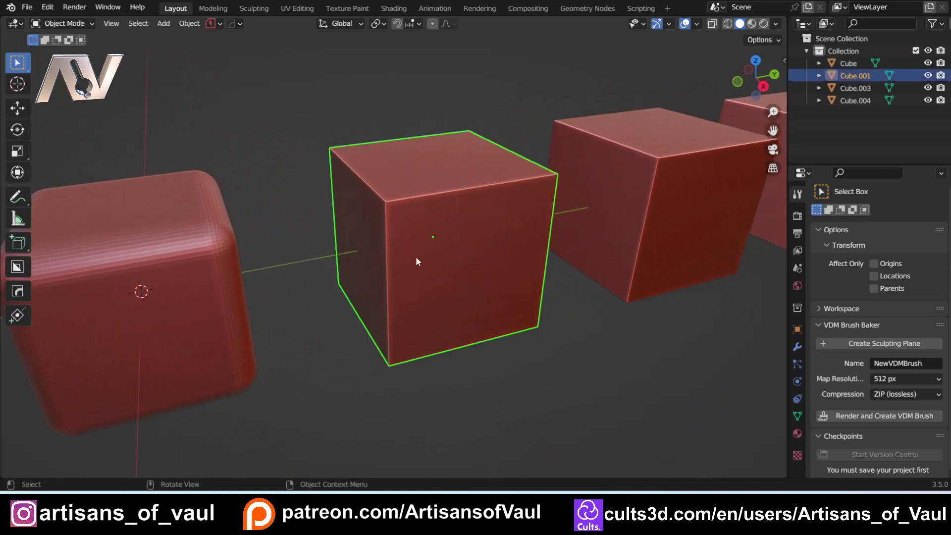
pyautogui.keyDown('shift'); pyautogui.moveTo(415, 256); pyautogui.dragTo(372, 295, button='middle'); pyautogui.keyUp('shift')
pyautogui.scroll(3, 371, 287)
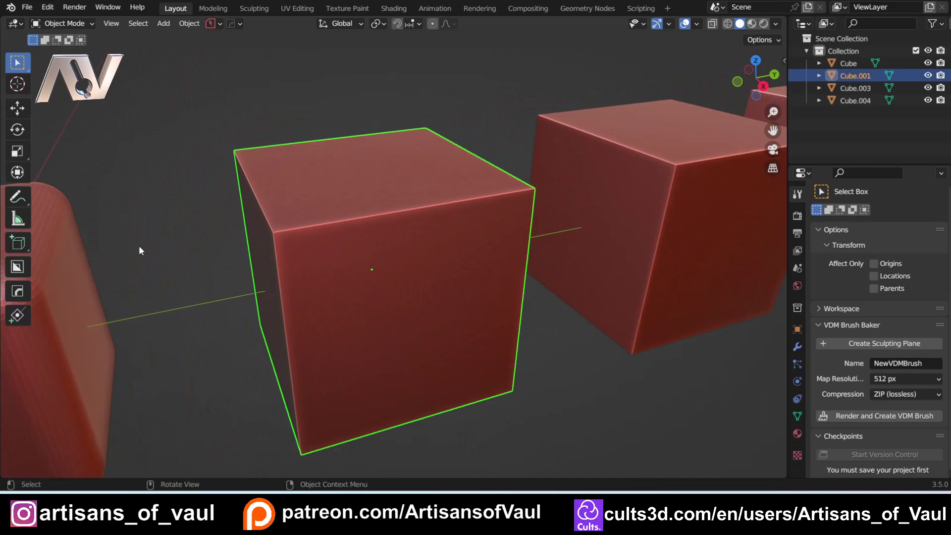
pyautogui.keyDown('shift'); pyautogui.moveTo(139, 251); pyautogui.dragTo(316, 225, button='middle'); pyautogui.keyUp('shift')
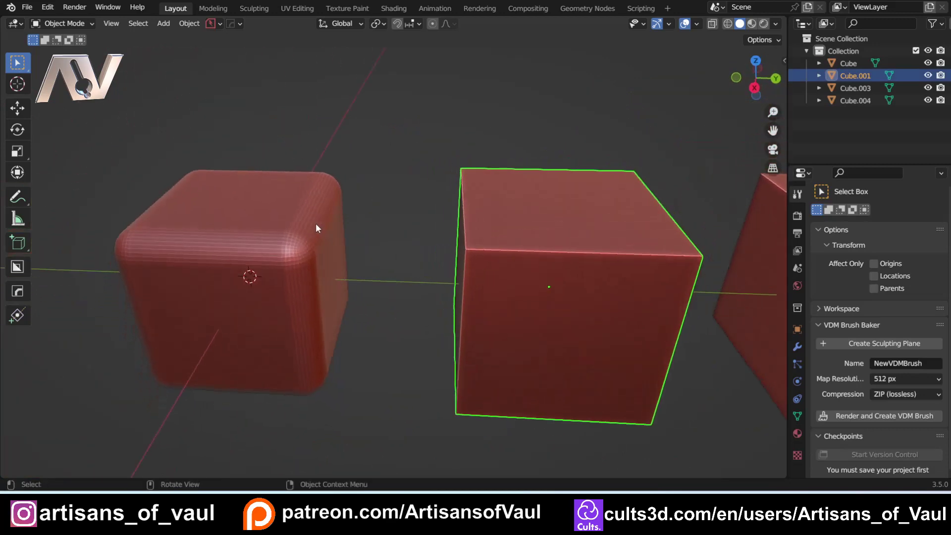
pyautogui.keyDown('shift'); pyautogui.moveTo(466, 293); pyautogui.dragTo(353, 285, button='middle'); pyautogui.keyUp('shift')
pyautogui.moveTo(352, 285); pyautogui.dragTo(385, 307, button='middle')
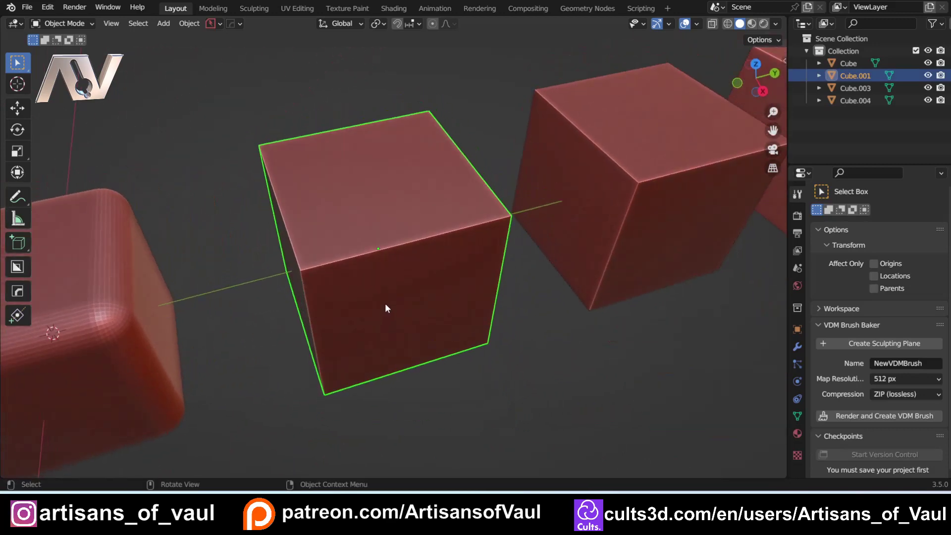
pyautogui.hotkey('alt', 'w')
pyautogui.moveTo(359, 214)
pyautogui.mouseDown()
pyautogui.moveTo(381, 199)
pyautogui.moveTo(455, 247)
pyautogui.moveTo(476, 277)
pyautogui.mouseUp()
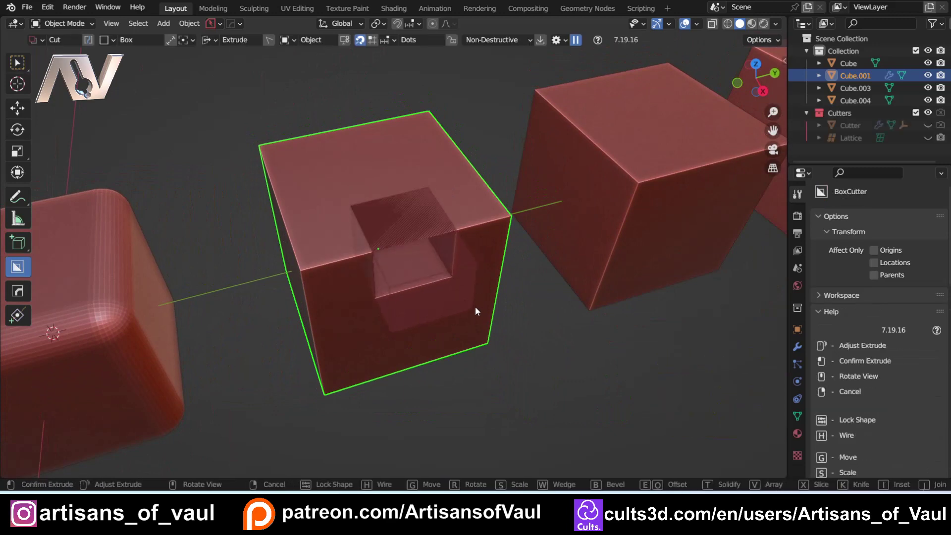
pyautogui.moveTo(474, 307)
pyautogui.mouseDown(button='middle')
pyautogui.moveTo(464, 274)
pyautogui.moveTo(450, 305)
pyautogui.mouseUp(button='middle')
pyautogui.scroll(3, 462, 265)
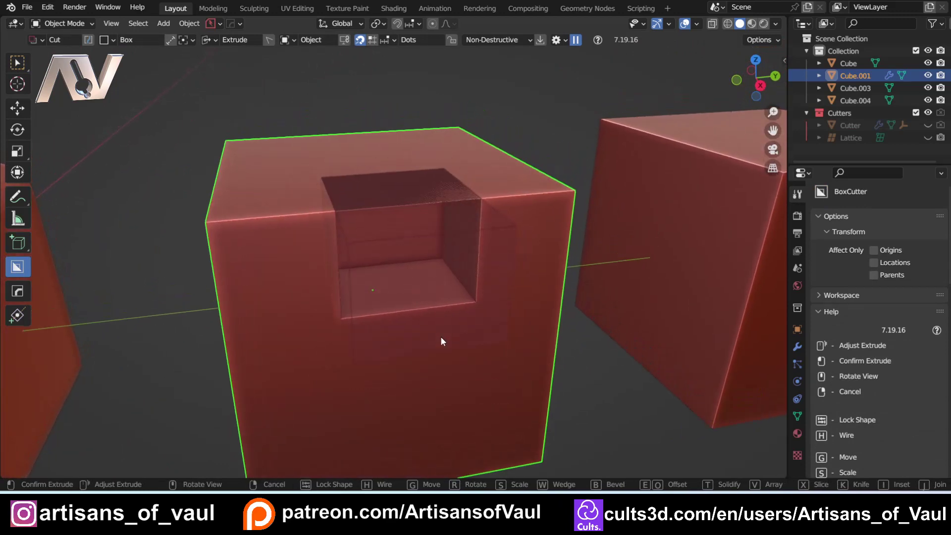
pyautogui.press('o')
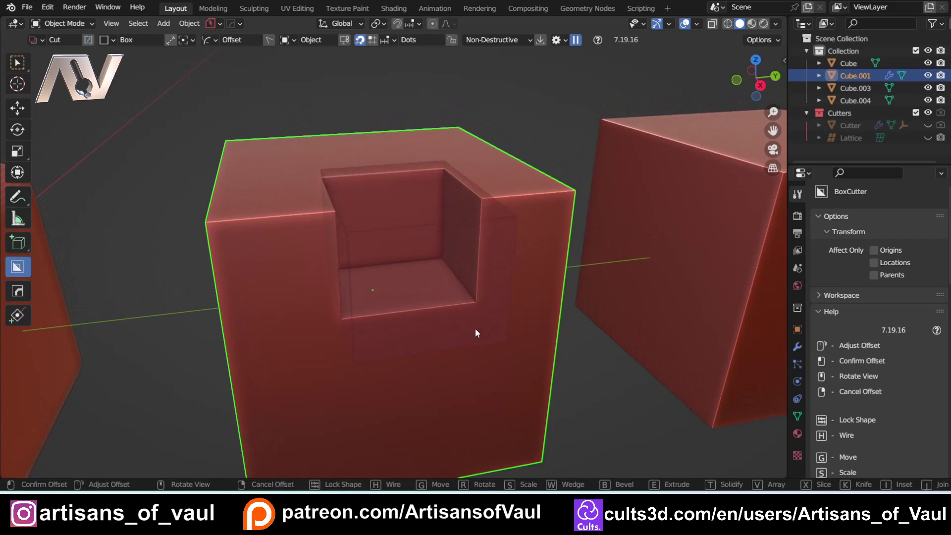
pyautogui.click(476, 332)
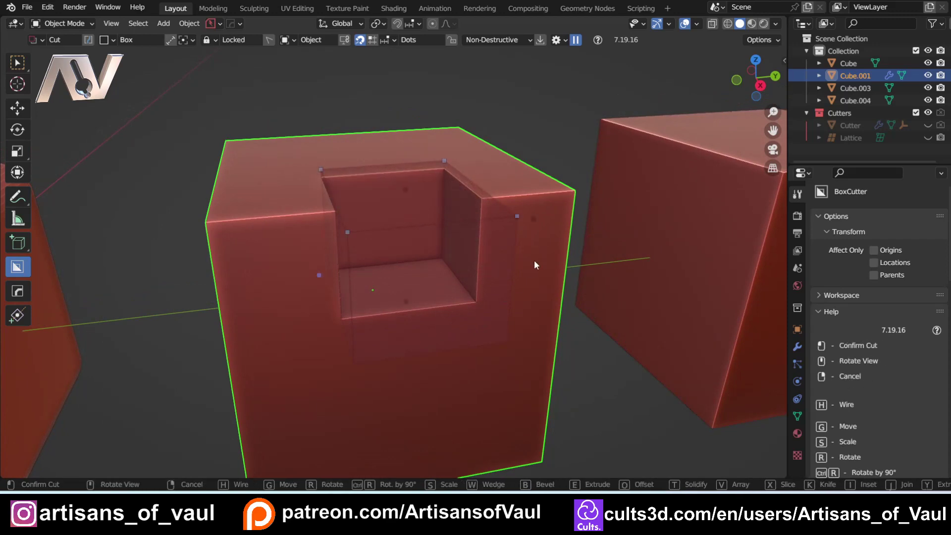
pyautogui.moveTo(533, 260)
pyautogui.mouseDown(button='middle')
pyautogui.moveTo(374, 280)
pyautogui.moveTo(374, 238)
pyautogui.moveTo(291, 223)
pyautogui.mouseUp(button='middle')
pyautogui.click(379, 279)
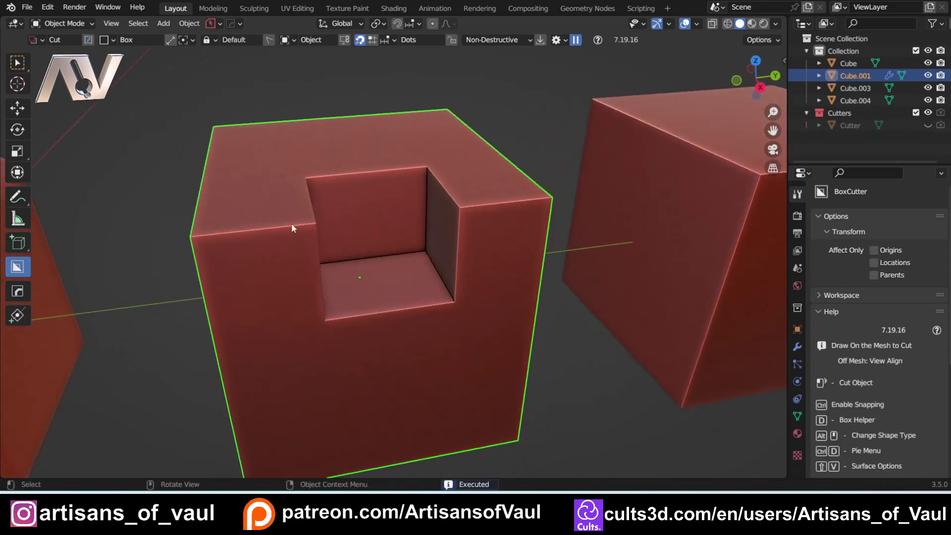
# - Smart-apply the notched cube's boolean modifier and display its modifier stack
pyautogui.press('q')
pyautogui.press('q')
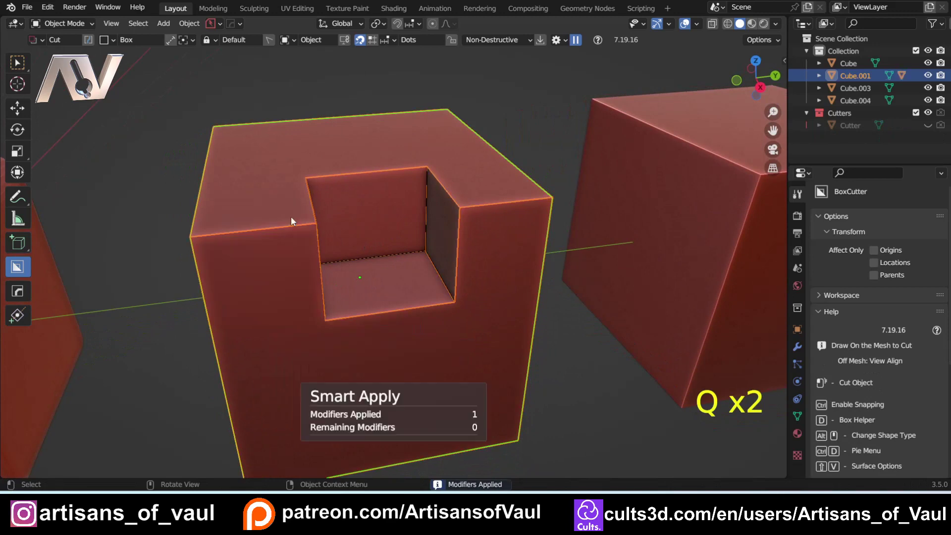
pyautogui.click(798, 347)
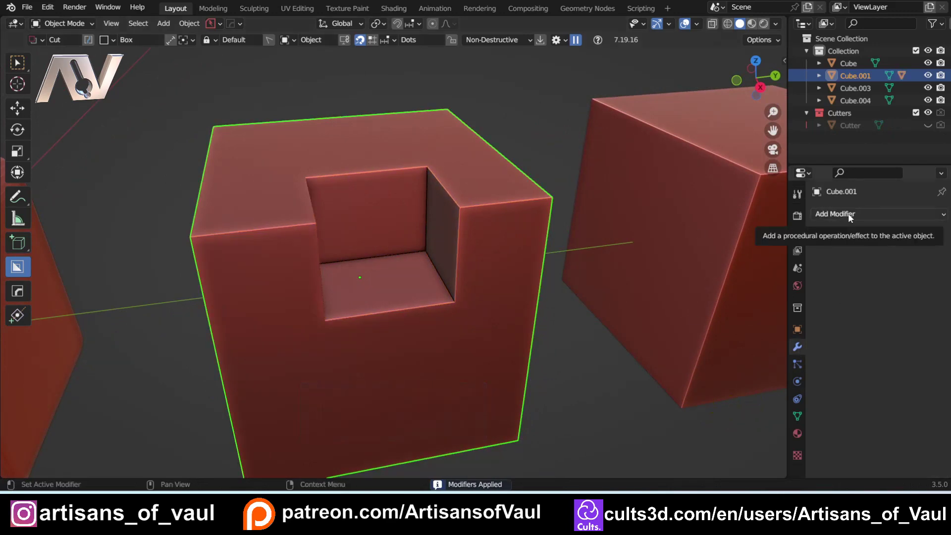
# - Bevel all edges of the notched cube with 11 segments and a width of about 0.296
pyautogui.press('Tab')
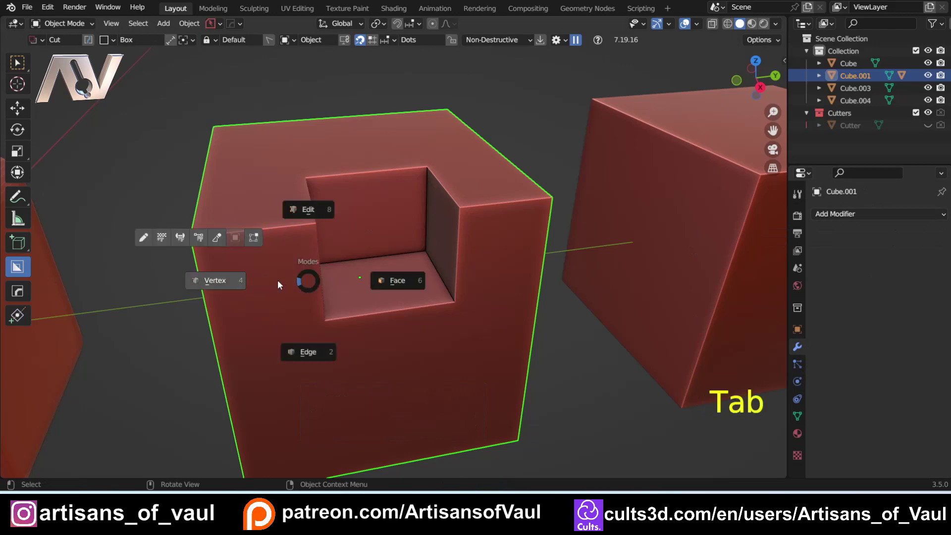
pyautogui.click(329, 352)
pyautogui.press('a')
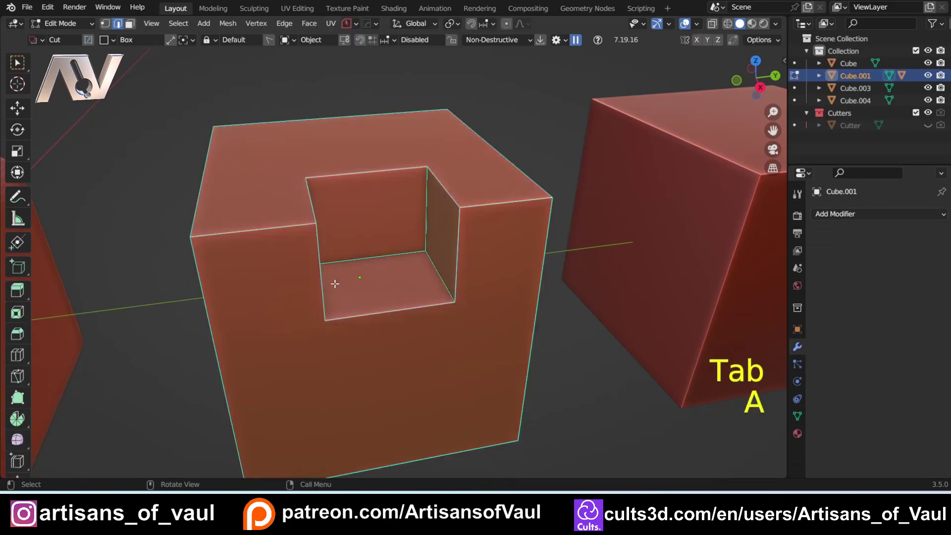
pyautogui.hotkey('ctrl', 'b')
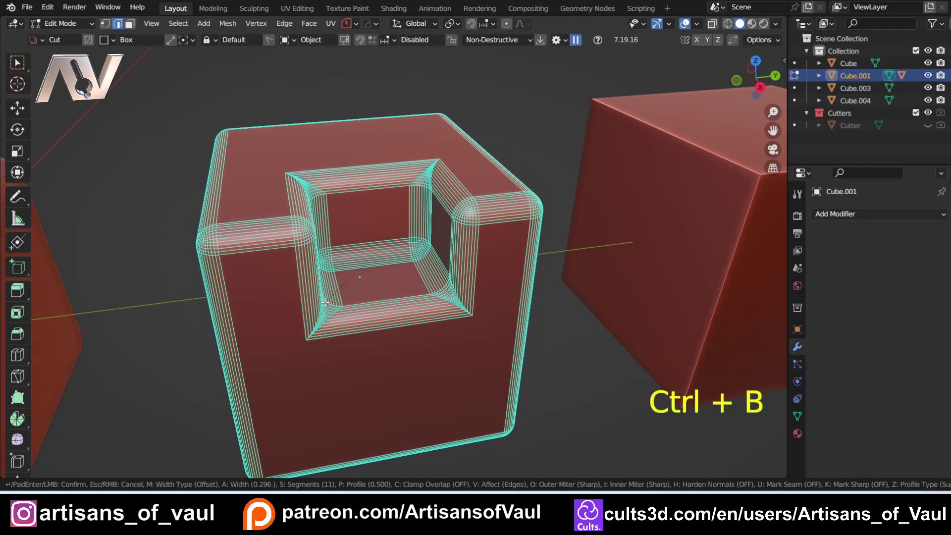
pyautogui.click(325, 303)
# - Examine the bevel geometry at the outer and inner corners of the notch
pyautogui.moveTo(272, 290); pyautogui.dragTo(310, 283, button='middle')
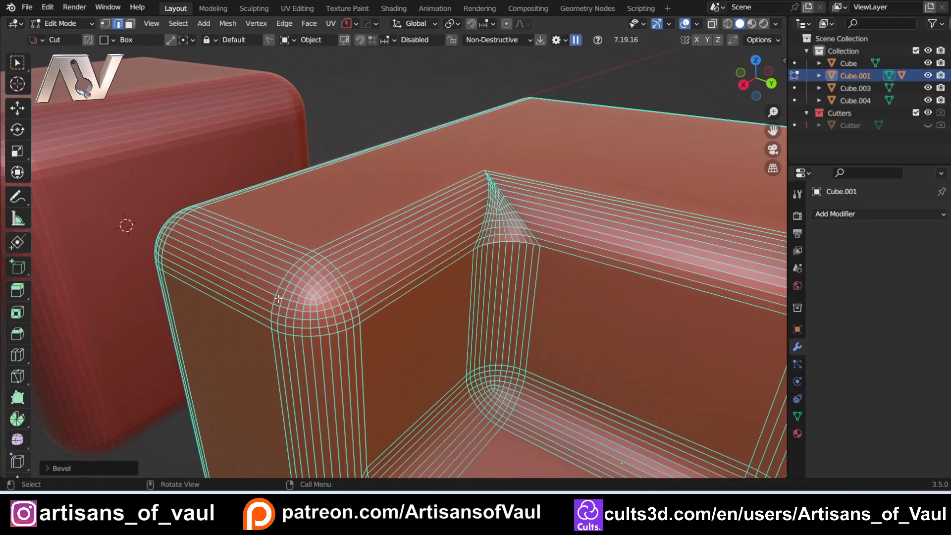
pyautogui.scroll(-2, 323, 300)
pyautogui.keyDown('shift'); pyautogui.moveTo(322, 354); pyautogui.dragTo(405, 259, button='middle'); pyautogui.keyUp('shift')
pyautogui.scroll(4, 316, 246)
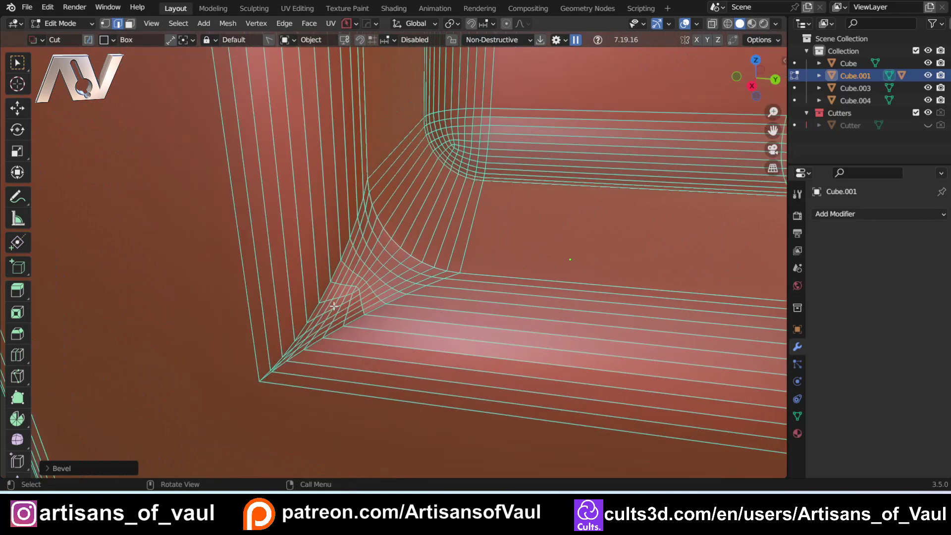
pyautogui.scroll(-4, 333, 306)
pyautogui.scroll(2, 380, 259)
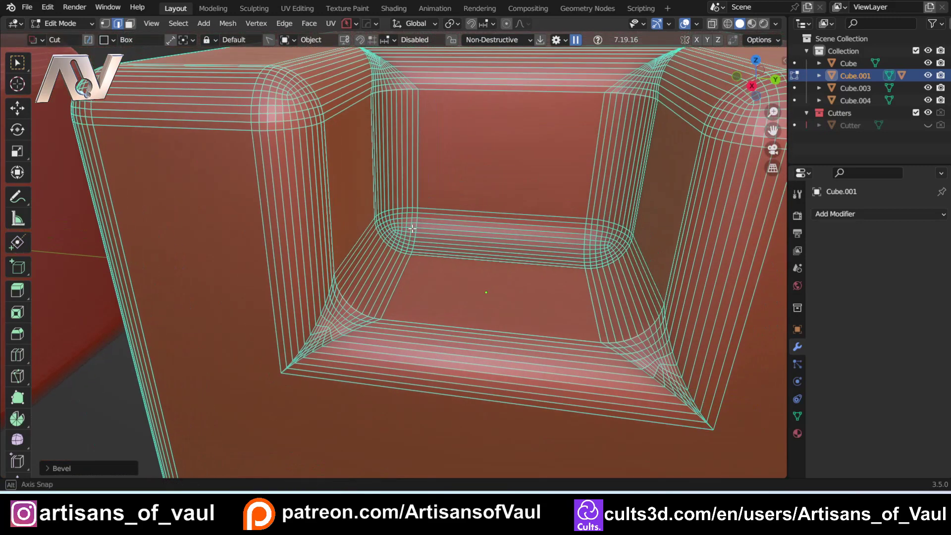
pyautogui.moveTo(412, 228); pyautogui.dragTo(393, 238, button='middle')
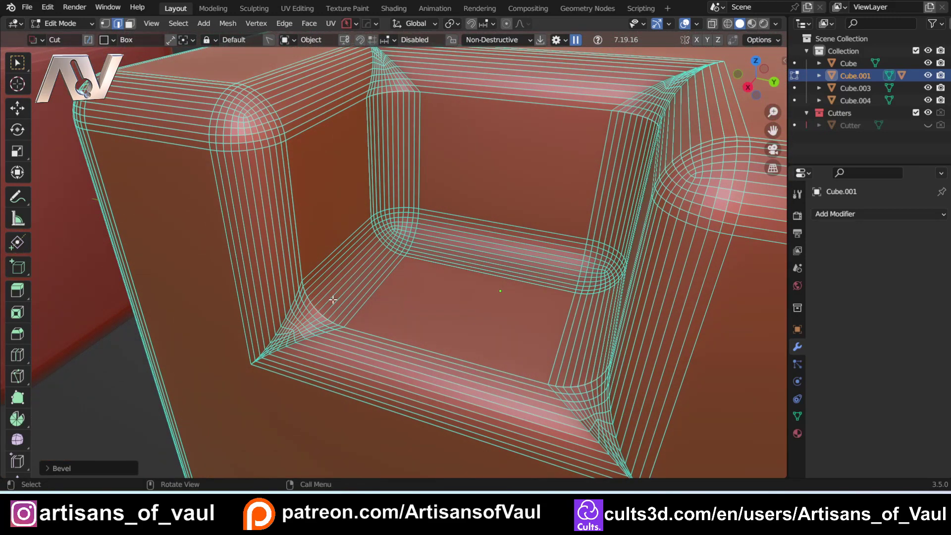
# - Examine the bevel's edge flow up close at the notch's upper back corner
pyautogui.moveTo(333, 299); pyautogui.dragTo(323, 307, button='middle')
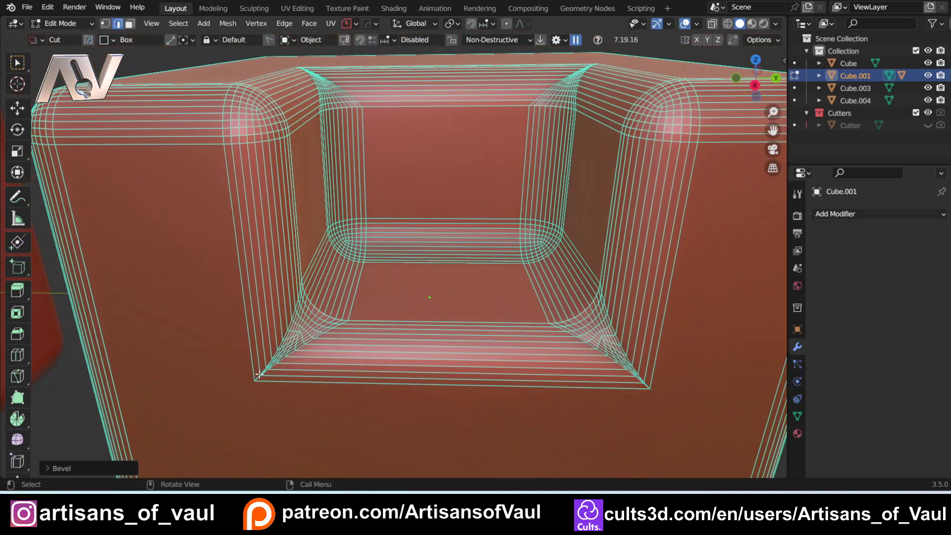
pyautogui.keyDown('shift'); pyautogui.moveTo(386, 232); pyautogui.dragTo(347, 270, button='middle'); pyautogui.keyUp('shift')
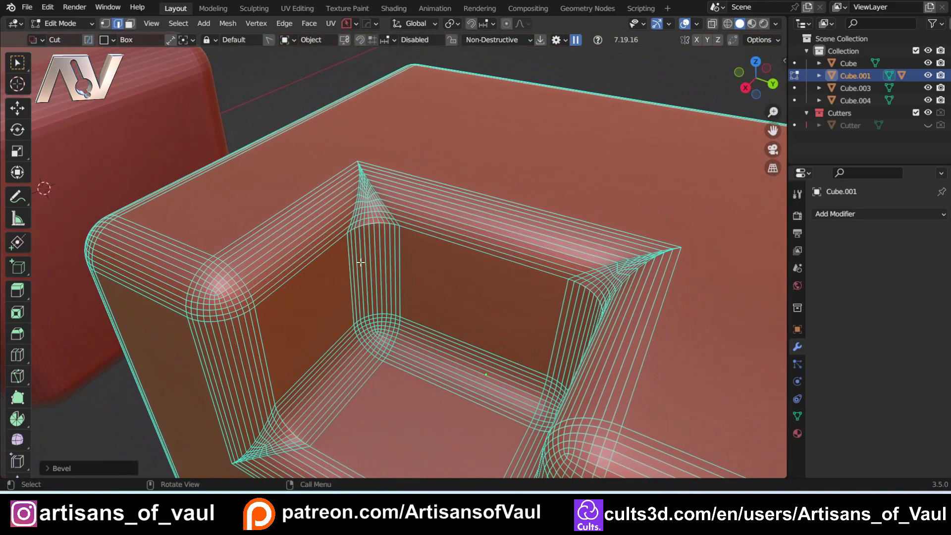
pyautogui.scroll(3, 360, 262)
pyautogui.moveTo(358, 212); pyautogui.dragTo(382, 353, button='middle')
pyautogui.scroll(2, 383, 327)
pyautogui.keyDown('shift'); pyautogui.moveTo(385, 280); pyautogui.dragTo(367, 365, button='middle'); pyautogui.keyUp('shift')
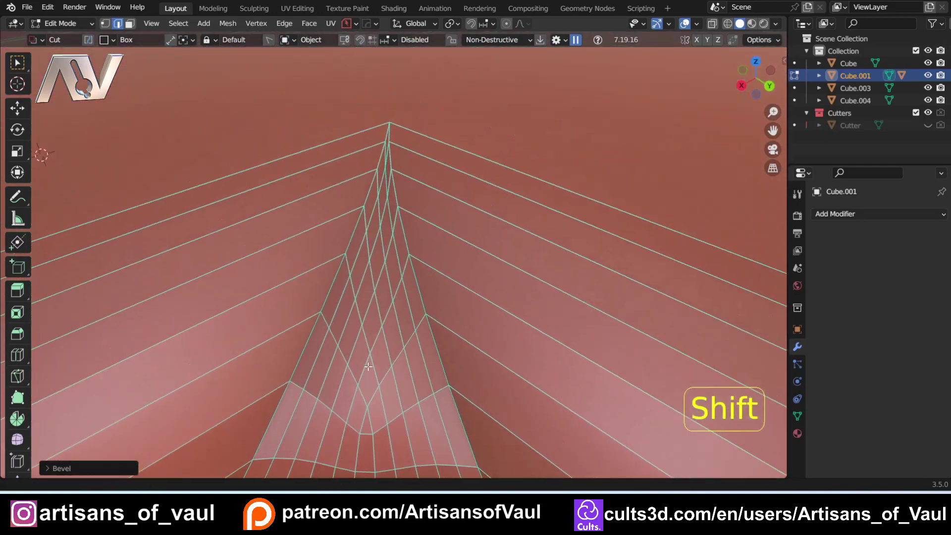
pyautogui.scroll(3, 391, 191)
pyautogui.keyDown('shift'); pyautogui.scroll(2, 383, 72); pyautogui.keyUp('shift')
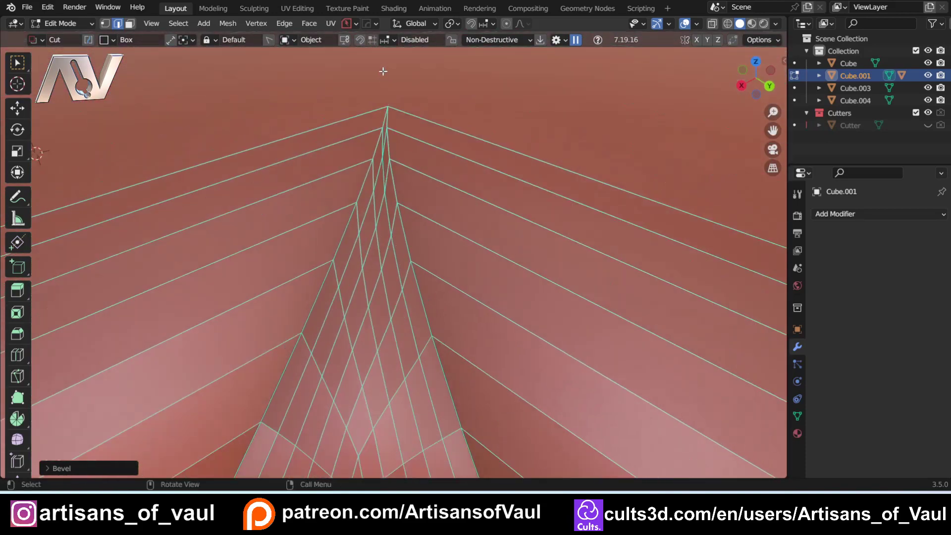
pyautogui.scroll(-1, 398, 242)
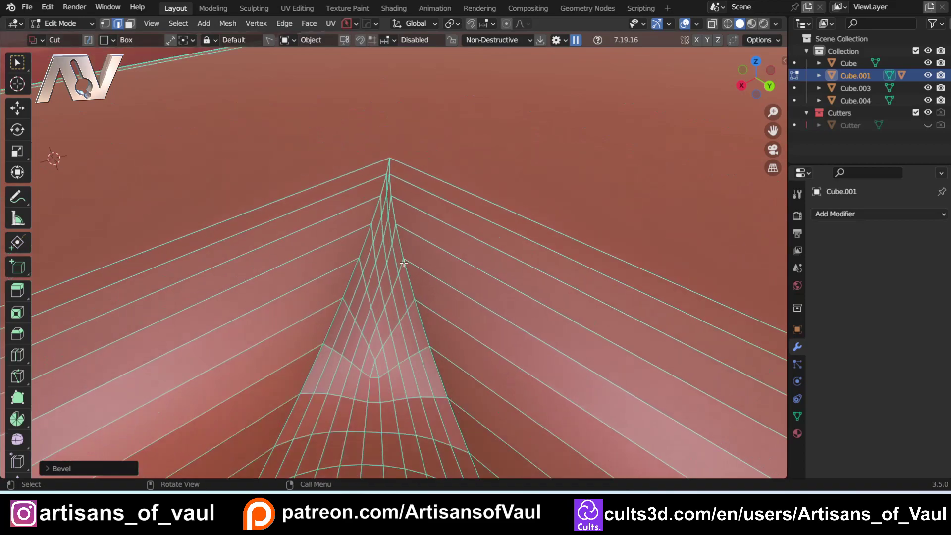
pyautogui.keyDown('shift'); pyautogui.scroll(-5, 391, 257); pyautogui.keyUp('shift')
pyautogui.scroll(-4, 382, 280)
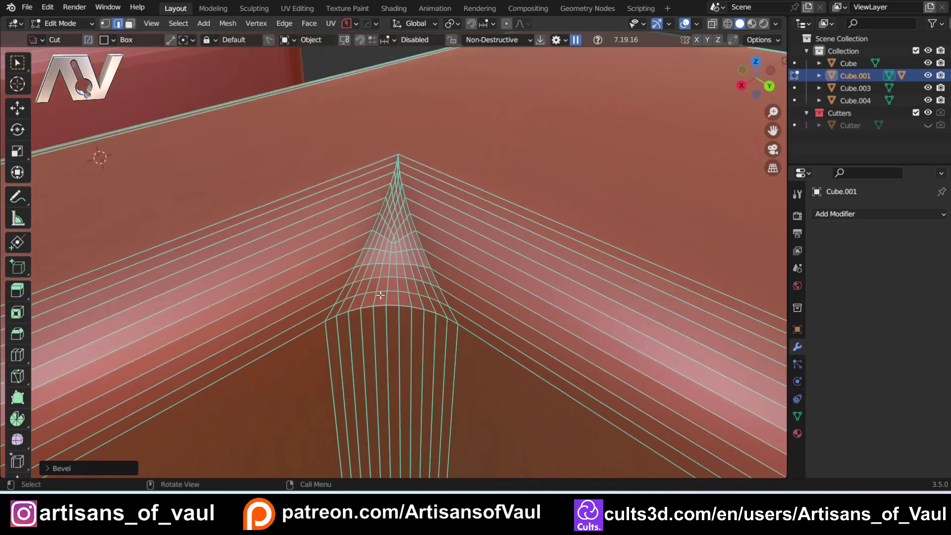
pyautogui.moveTo(381, 280); pyautogui.dragTo(397, 267, button='middle')
pyautogui.scroll(2, 437, 223)
# - Return to Object Mode, shade the notched cube smooth and inspect the notch corners
pyautogui.press('Tab')
pyautogui.click(397, 186)
pyautogui.rightClick(395, 206)
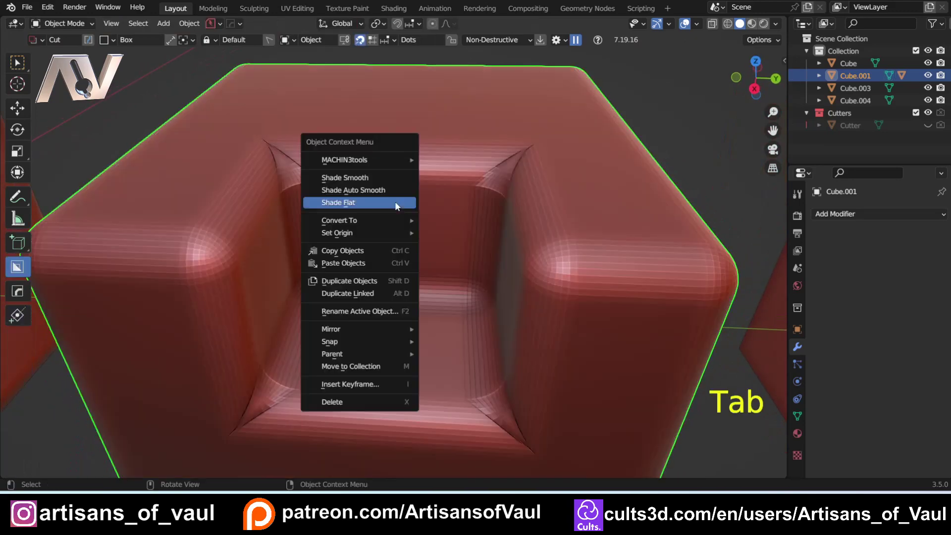
pyautogui.click(391, 179)
pyautogui.scroll(-3, 335, 276)
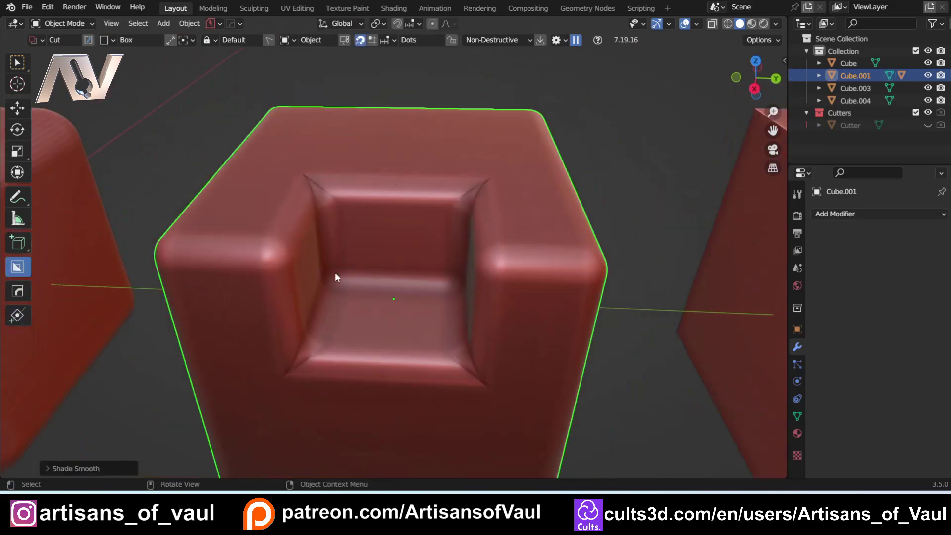
pyautogui.scroll(3, 305, 340)
pyautogui.keyDown('shift'); pyautogui.moveTo(335, 275); pyautogui.dragTo(288, 275, button='middle'); pyautogui.keyUp('shift')
# - Undo the smooth shading and the bevel so the notched cube is back in Edit Mode with sharp edges
pyautogui.hotkey('ctrl', 'z')
pyautogui.hotkey('ctrl', 'z')
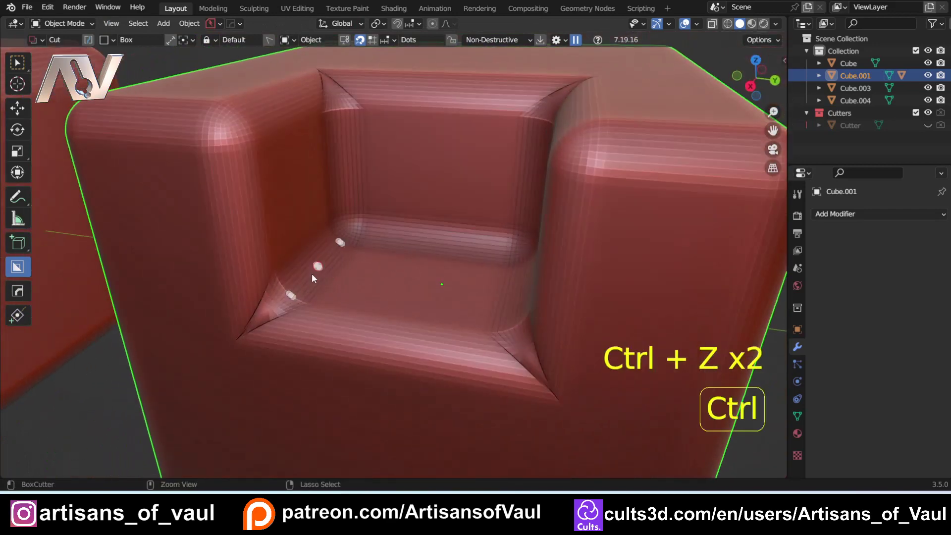
pyautogui.hotkey('ctrl', 'z')
pyautogui.hotkey('ctrl', 'z')
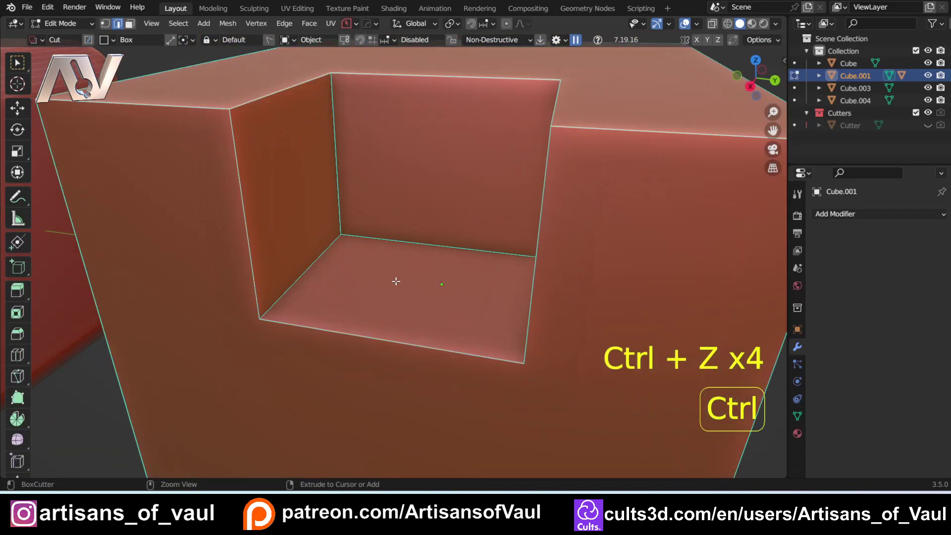
# - Switch to the Select tool and bevel all edges of the notched cube with 16 segments and a width of about 0.227
pyautogui.press('w')
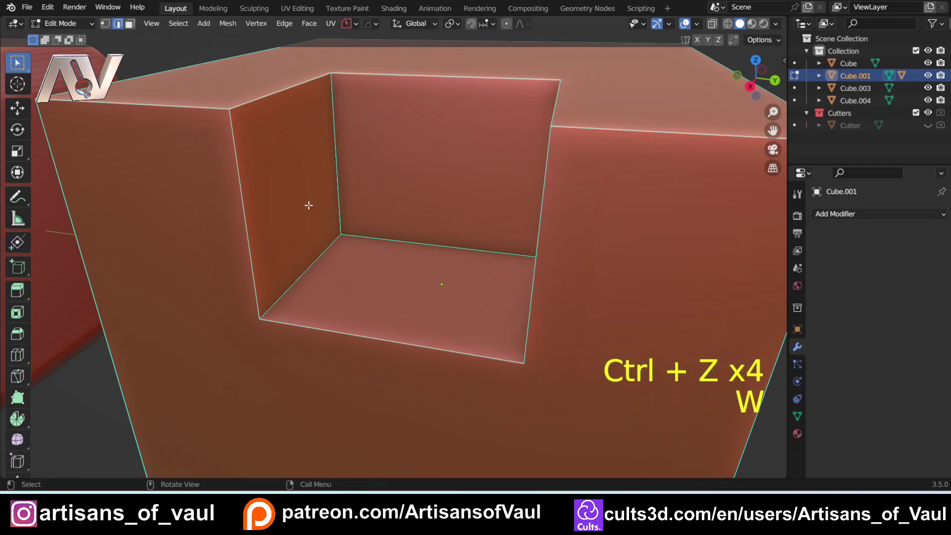
pyautogui.press('a')
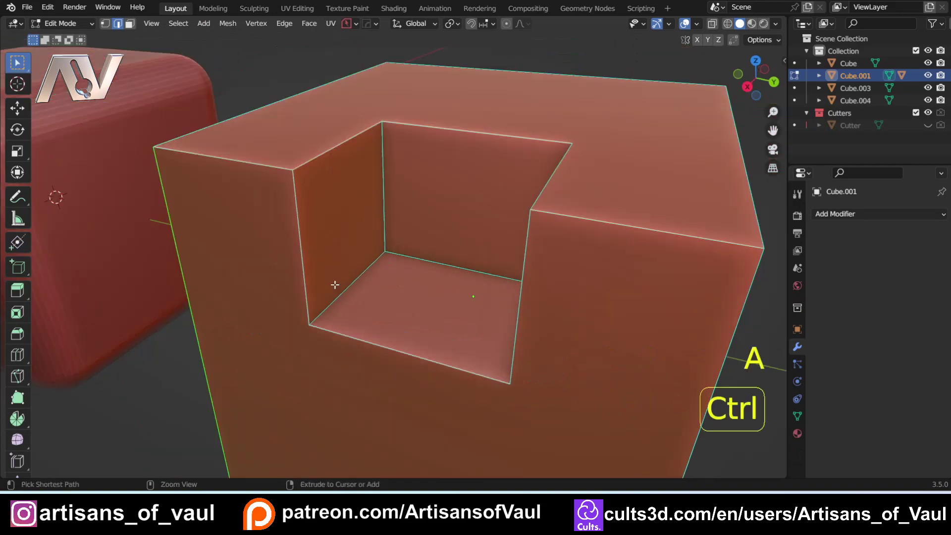
pyautogui.hotkey('ctrl', 'b')
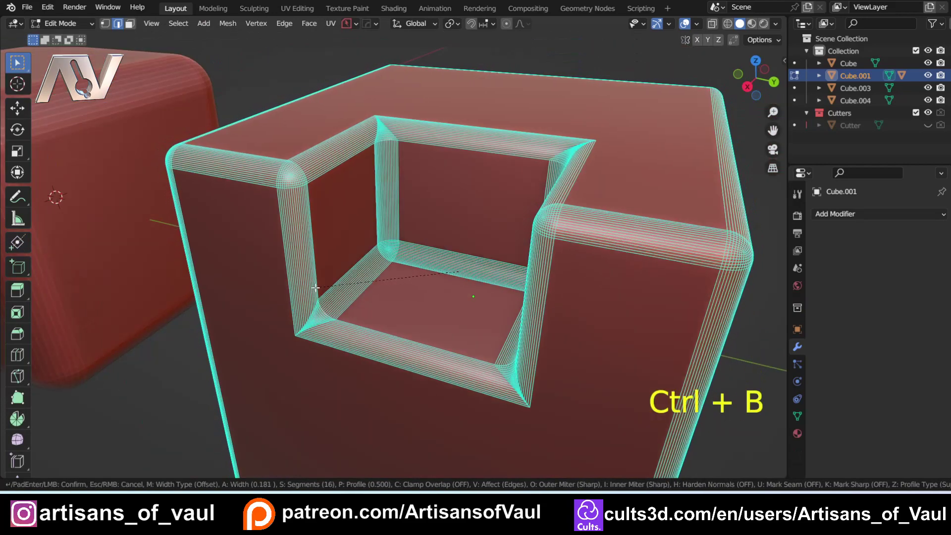
pyautogui.click(314, 287)
pyautogui.scroll(5, 297, 282)
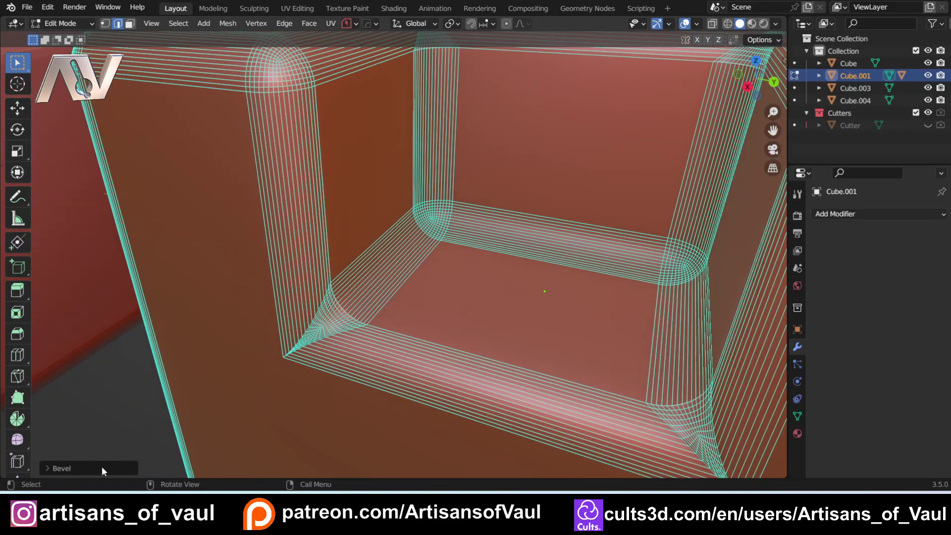
# - Adjust the bevel to a width of 0.147 with 16 segments
pyautogui.click(63, 468)
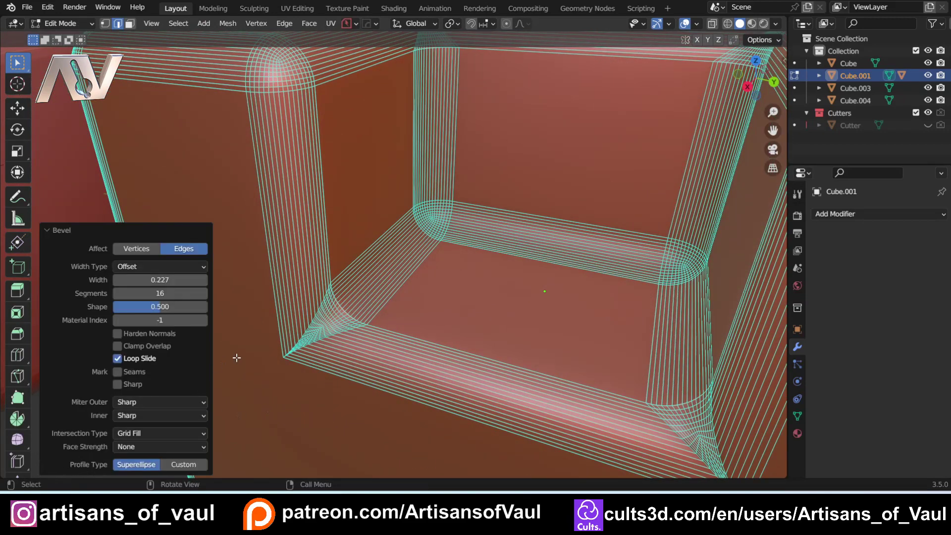
pyautogui.moveTo(307, 349); pyautogui.dragTo(462, 258, button='middle')
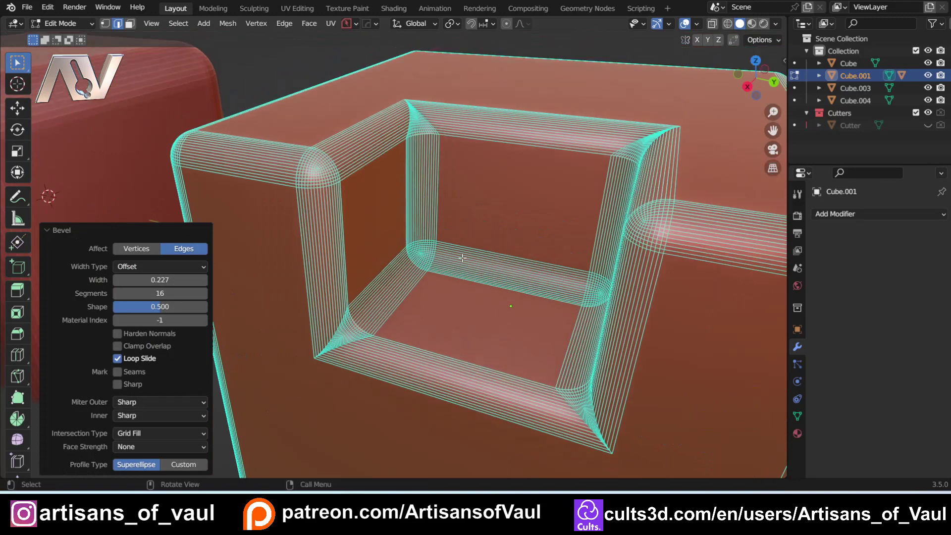
pyautogui.moveTo(163, 280)
pyautogui.mouseDown()
pyautogui.moveTo(134, 279)
pyautogui.moveTo(157, 294)
pyautogui.mouseUp()
pyautogui.click(157, 293)
pyautogui.write('16')
pyautogui.press('Return')
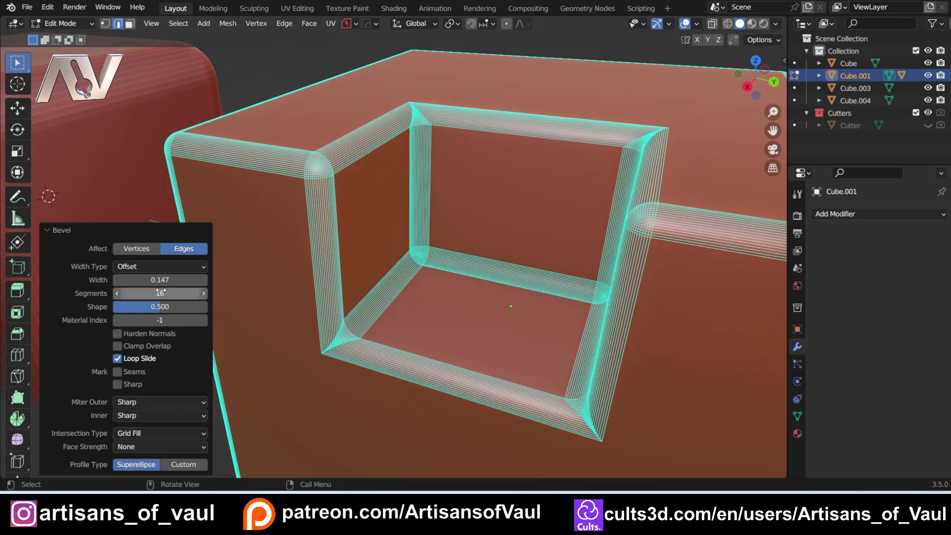
# - Examine how the bevels meet at the notch's lower front corner
pyautogui.scroll(3, 337, 376)
pyautogui.keyDown('shift'); pyautogui.moveTo(335, 376); pyautogui.dragTo(426, 257, button='middle'); pyautogui.keyUp('shift')
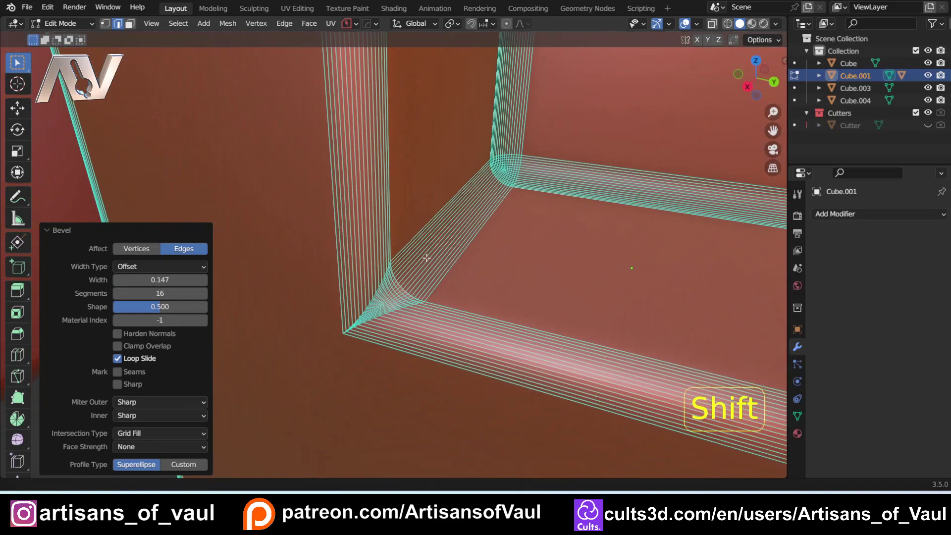
pyautogui.scroll(3, 423, 262)
pyautogui.moveTo(327, 396); pyautogui.dragTo(329, 398, button='middle')
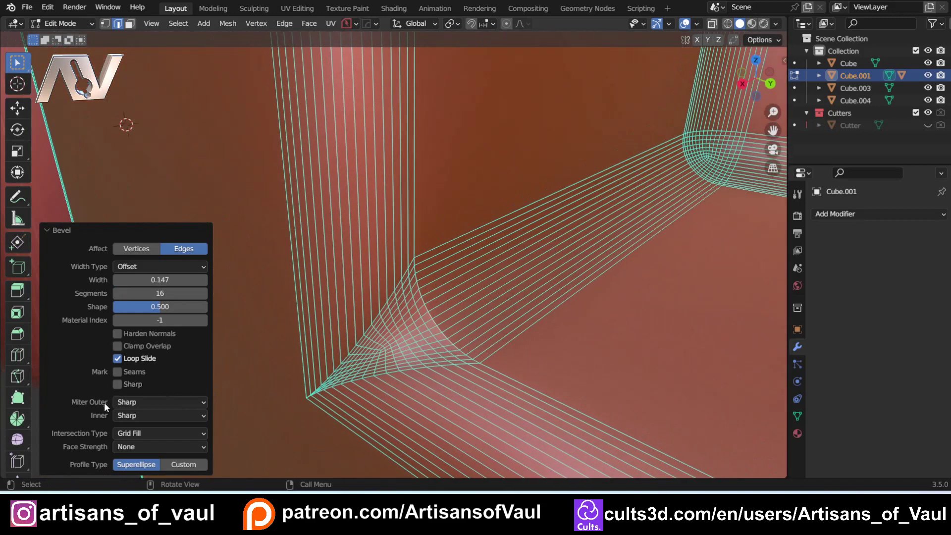
pyautogui.scroll(-5, 449, 402)
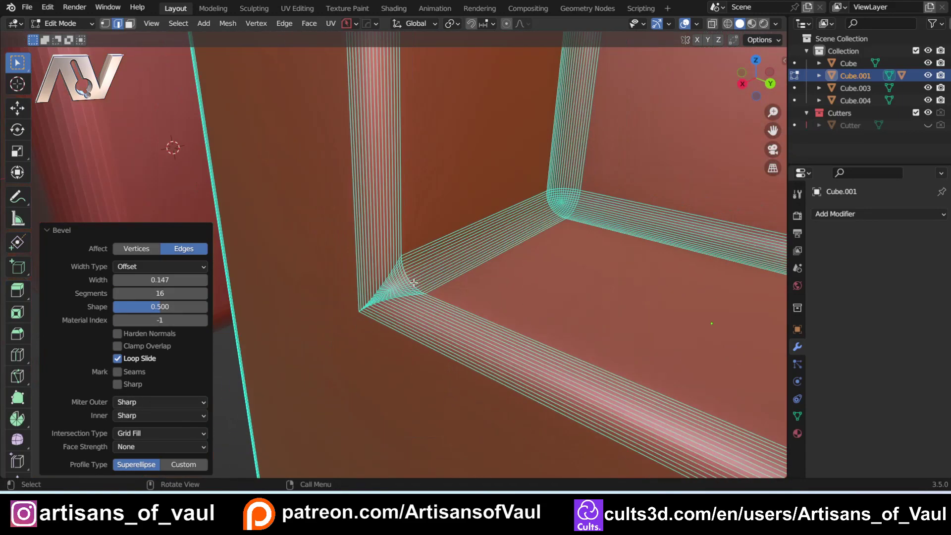
pyautogui.keyDown('shift'); pyautogui.moveTo(449, 401); pyautogui.dragTo(495, 278, button='middle'); pyautogui.keyUp('shift')
pyautogui.scroll(-2, 495, 278)
pyautogui.moveTo(515, 189); pyautogui.dragTo(519, 179, button='middle')
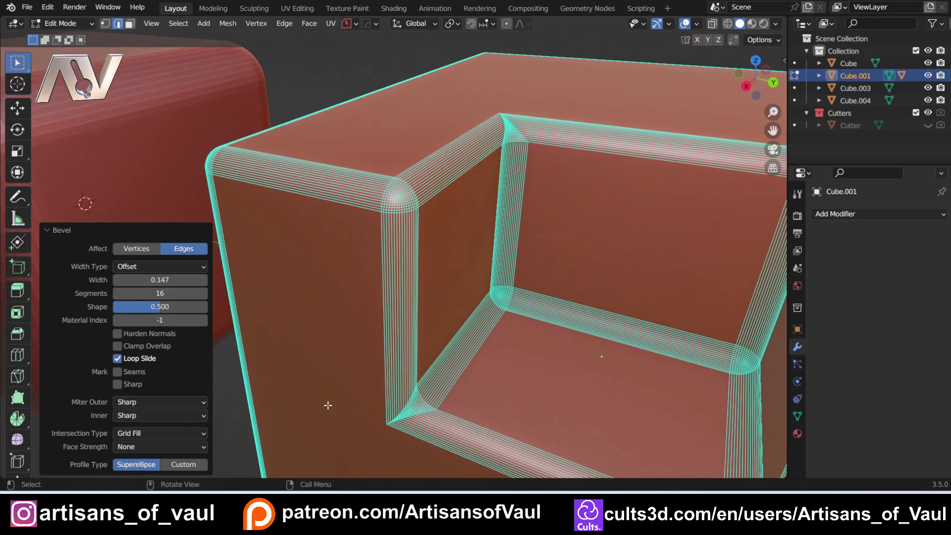
pyautogui.scroll(6, 510, 339)
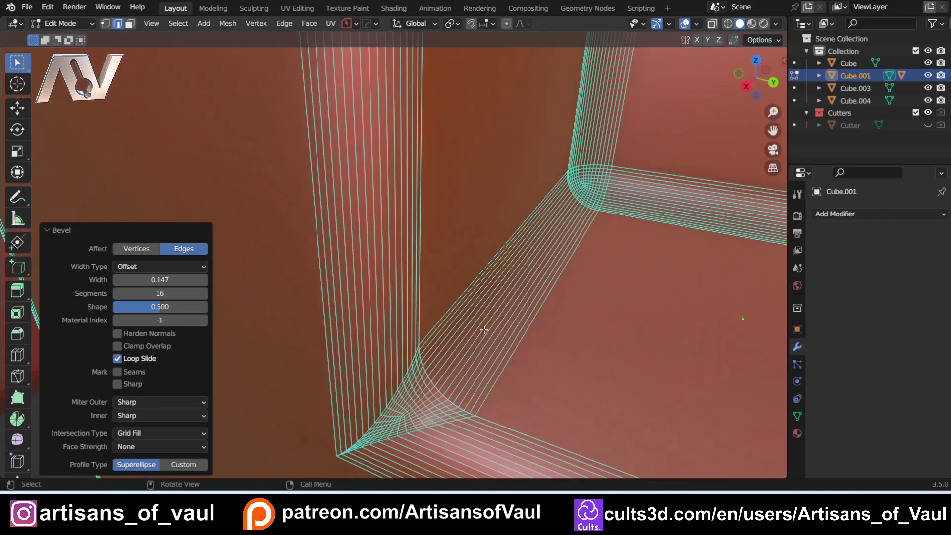
pyautogui.keyDown('shift'); pyautogui.moveTo(484, 329); pyautogui.dragTo(399, 241, button='middle'); pyautogui.keyUp('shift')
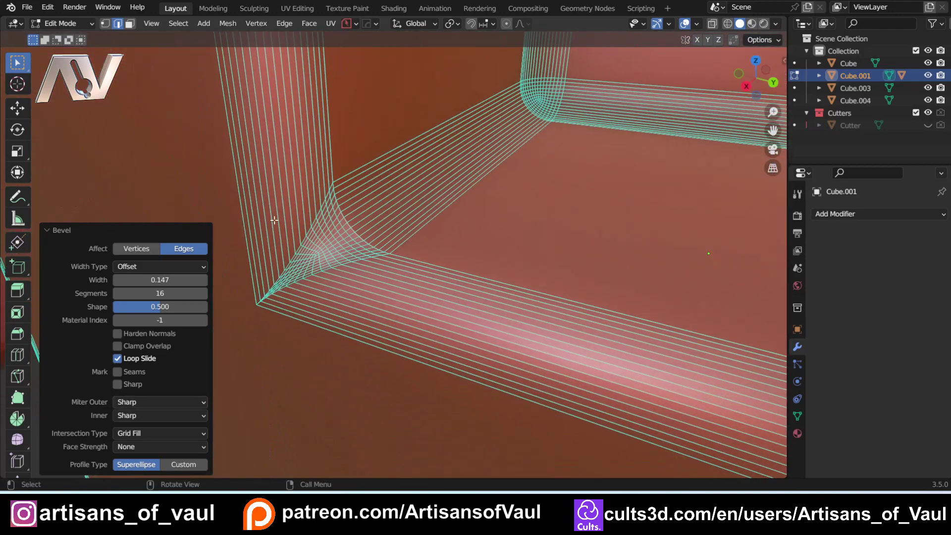
# - Compare the bevel at the notch's rounded upper outer corner with the one at its lower front corner
pyautogui.scroll(-2, 312, 237)
pyautogui.keyDown('shift'); pyautogui.moveTo(330, 180); pyautogui.dragTo(376, 369, button='middle'); pyautogui.keyUp('shift')
pyautogui.scroll(-2, 340, 256)
pyautogui.scroll(-2, 376, 251)
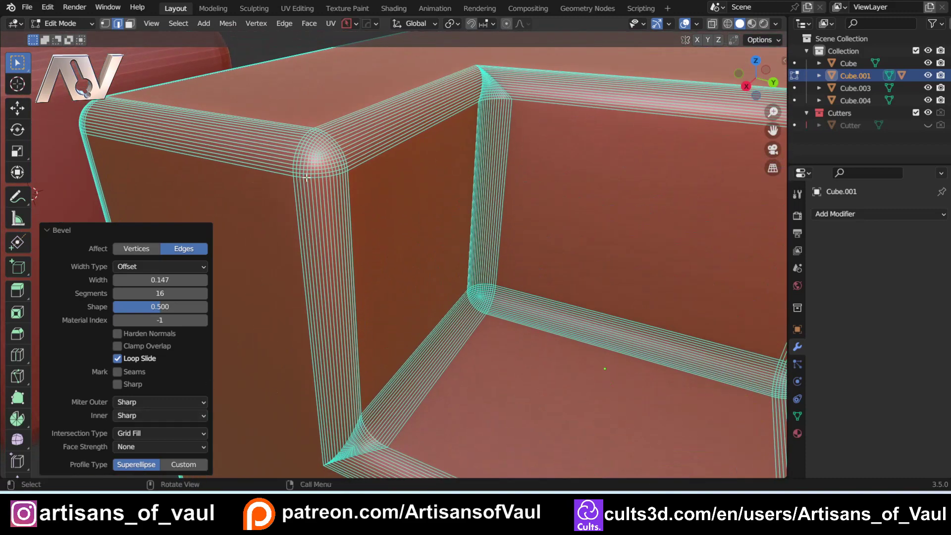
pyautogui.scroll(3, 307, 177)
pyautogui.scroll(-3, 301, 182)
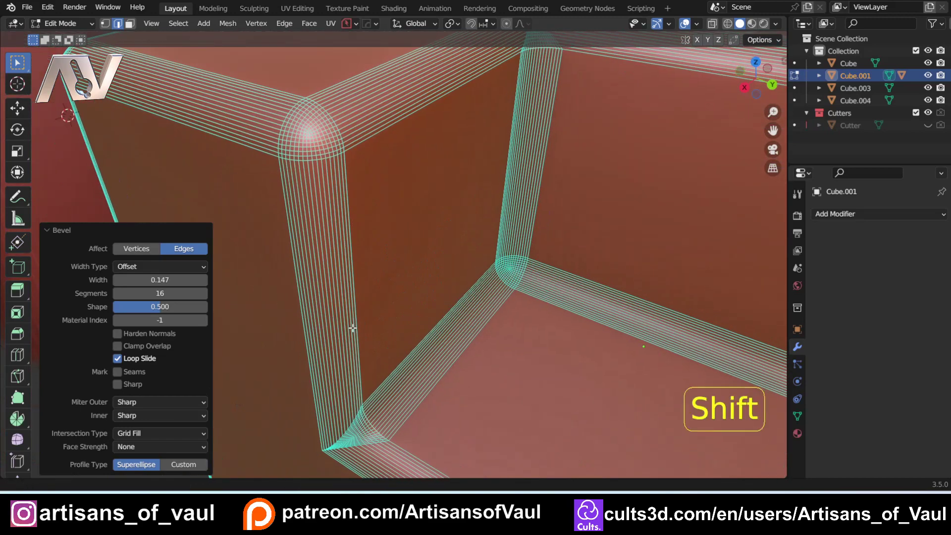
pyautogui.keyDown('shift'); pyautogui.moveTo(352, 328); pyautogui.dragTo(394, 302, button='middle'); pyautogui.keyUp('shift')
pyautogui.scroll(3, 398, 294)
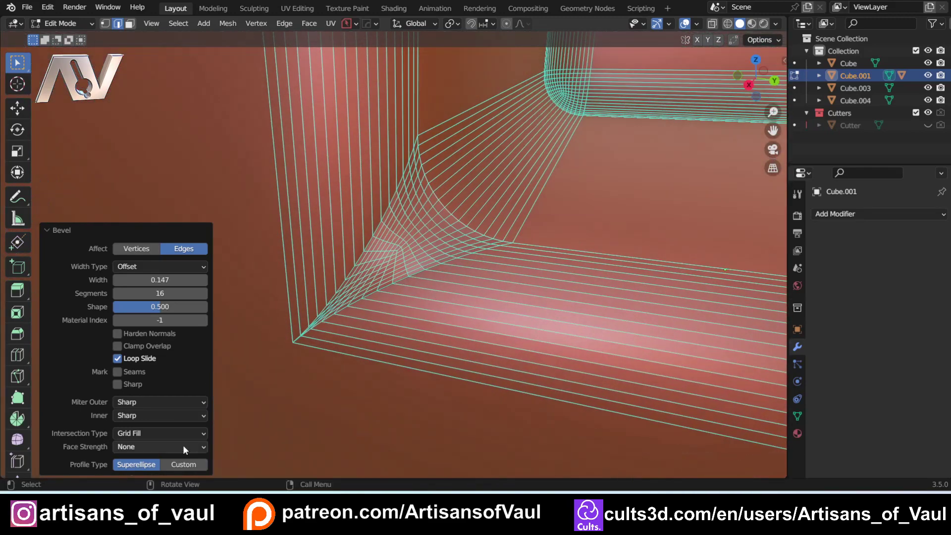
# - Set the bevel's outer miter to Arc and view the whole notch
pyautogui.click(168, 400)
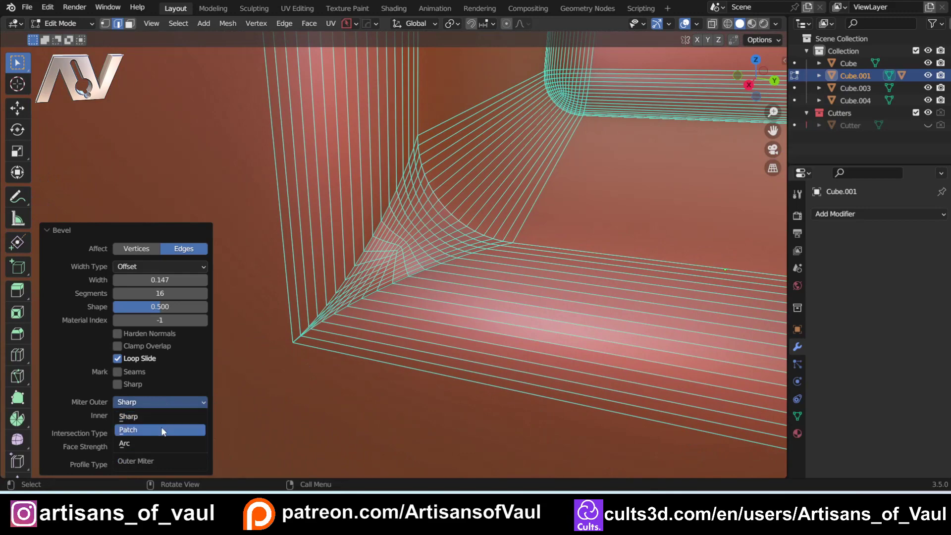
pyautogui.click(157, 442)
pyautogui.scroll(-5, 346, 297)
pyautogui.keyDown('shift'); pyautogui.moveTo(367, 293); pyautogui.dragTo(358, 333, button='middle'); pyautogui.keyUp('shift')
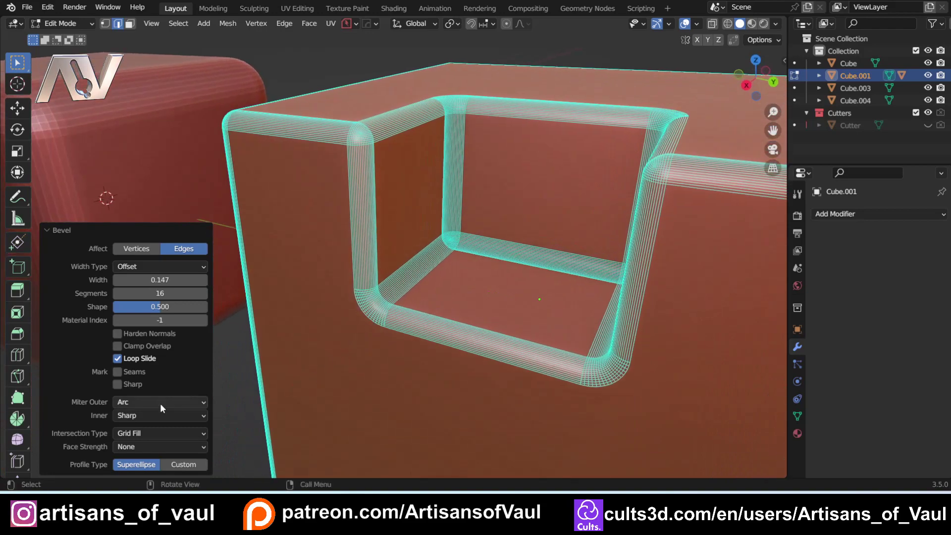
# - Try the Patch outer miter on the bevel and inspect the notch's lower corners
pyautogui.click(179, 400)
pyautogui.click(162, 430)
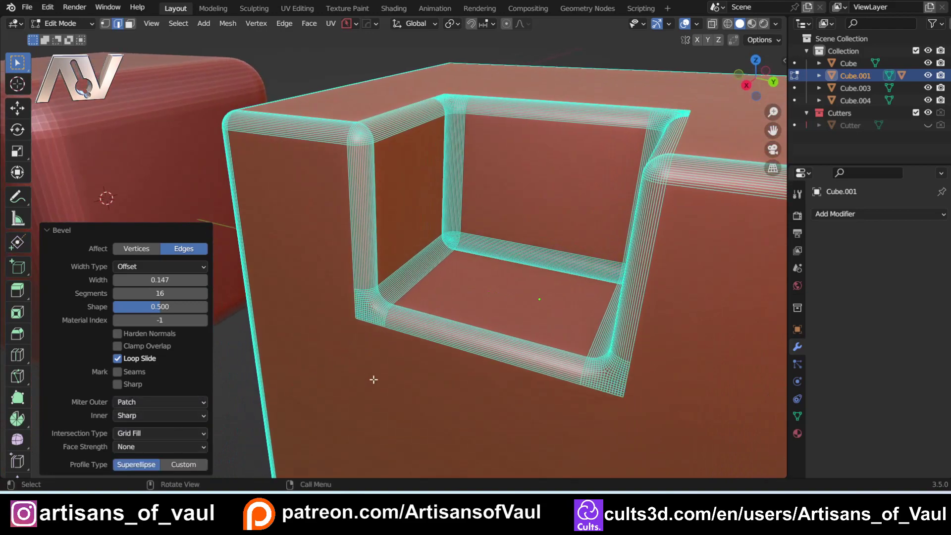
pyautogui.scroll(5, 383, 358)
pyautogui.hotkey('shift', 'c')
pyautogui.scroll(5, 356, 370)
pyautogui.moveTo(347, 369); pyautogui.dragTo(366, 357, button='middle')
pyautogui.hotkey('shift', 'c')
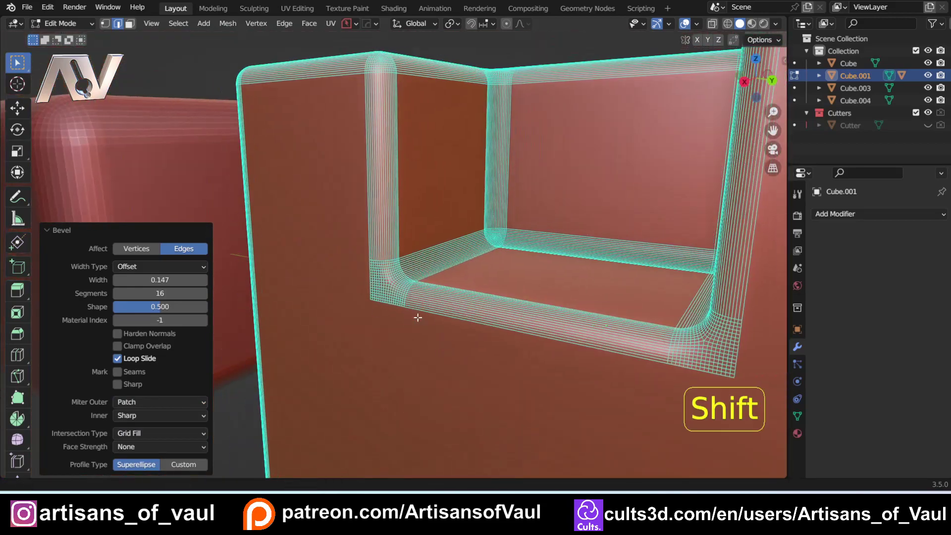
pyautogui.scroll(3, 376, 347)
# - Set the bevel's outer miter back to Arc and return to Object Mode
pyautogui.click(132, 401)
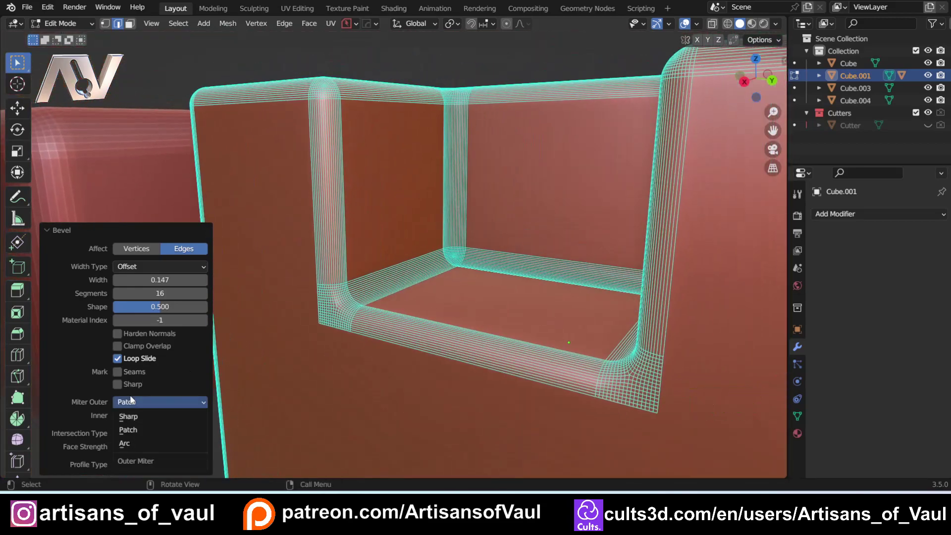
pyautogui.click(142, 442)
pyautogui.press('Tab')
pyautogui.moveTo(435, 210); pyautogui.dragTo(436, 246, button='middle')
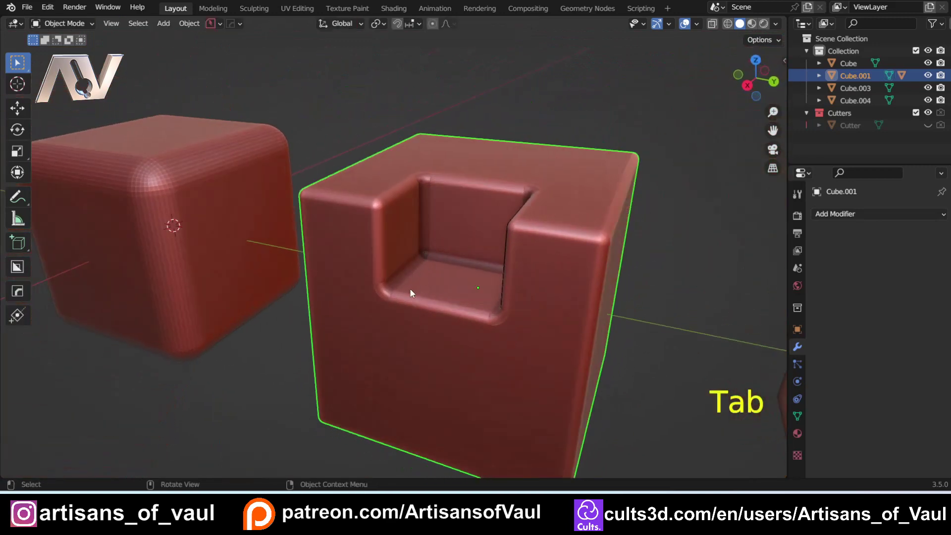
# - Shade the notched cube smooth and check its shading from several angles
pyautogui.scroll(2, 411, 292)
pyautogui.rightClick(399, 298)
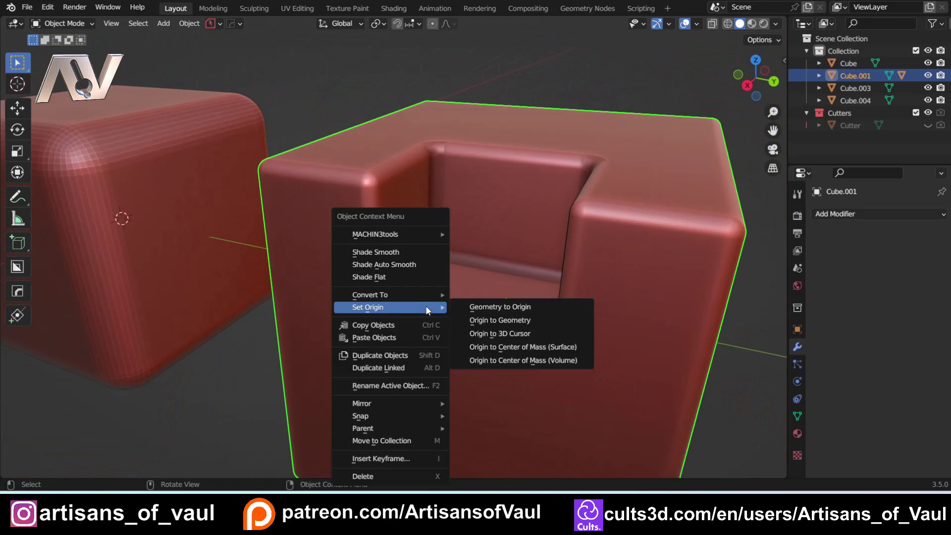
pyautogui.click(395, 252)
pyautogui.scroll(-2, 393, 253)
pyautogui.moveTo(393, 254); pyautogui.dragTo(379, 301, button='middle')
pyautogui.moveTo(420, 284); pyautogui.dragTo(418, 287, button='middle')
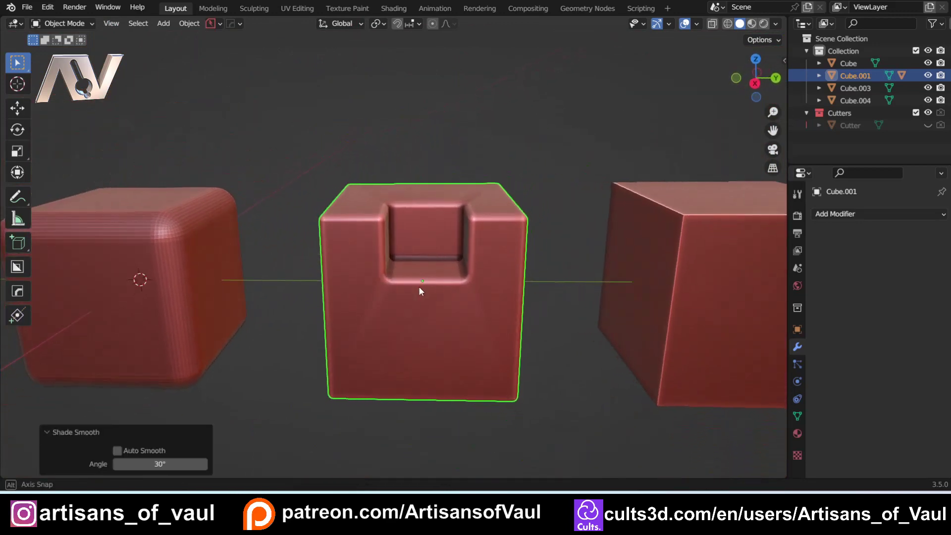
# - Cut a box-shaped notch into the top front edge of the unbevelled Cube.003 with BoxCutter and apply the boolean
pyautogui.keyDown('shift'); pyautogui.moveTo(500, 307); pyautogui.dragTo(194, 319, button='middle'); pyautogui.keyUp('shift')
pyautogui.click(420, 296)
pyautogui.moveTo(420, 296)
pyautogui.keyDown('shift'); pyautogui.mouseDown(button='middle')
pyautogui.moveTo(352, 268)
pyautogui.moveTo(386, 299)
pyautogui.mouseUp(button='middle'); pyautogui.keyUp('shift')
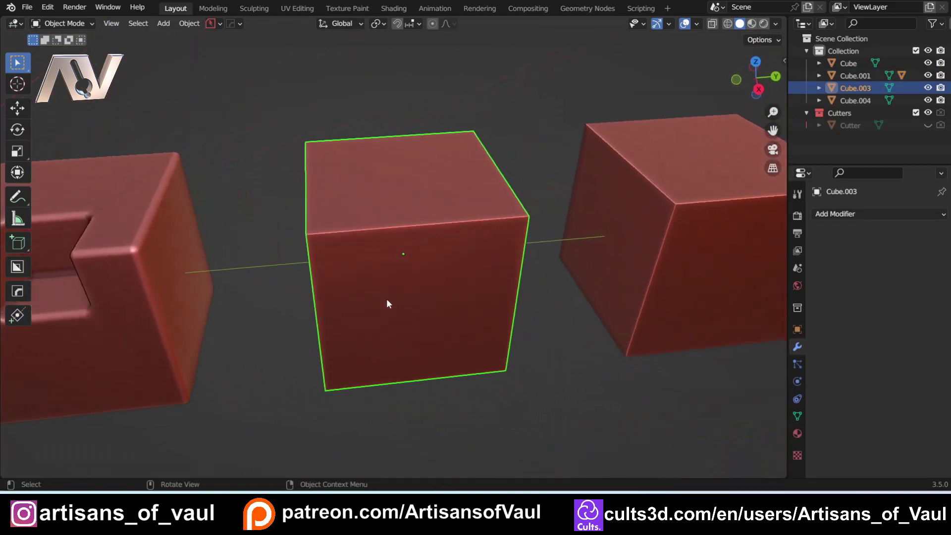
pyautogui.hotkey('alt', 'w')
pyautogui.moveTo(368, 182)
pyautogui.mouseDown()
pyautogui.moveTo(461, 191)
pyautogui.moveTo(467, 261)
pyautogui.mouseUp()
pyautogui.click(478, 310)
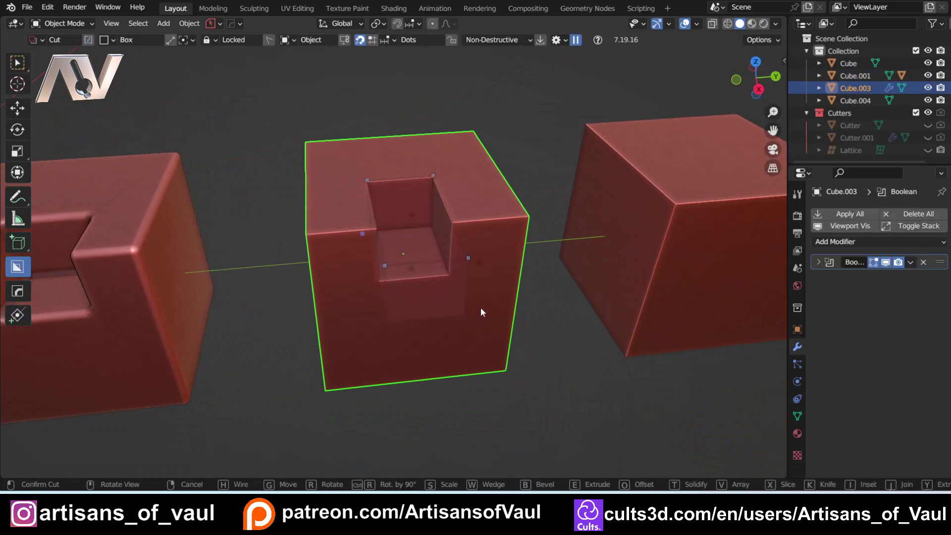
pyautogui.press('q')
pyautogui.press('q')
pyautogui.scroll(3, 426, 305)
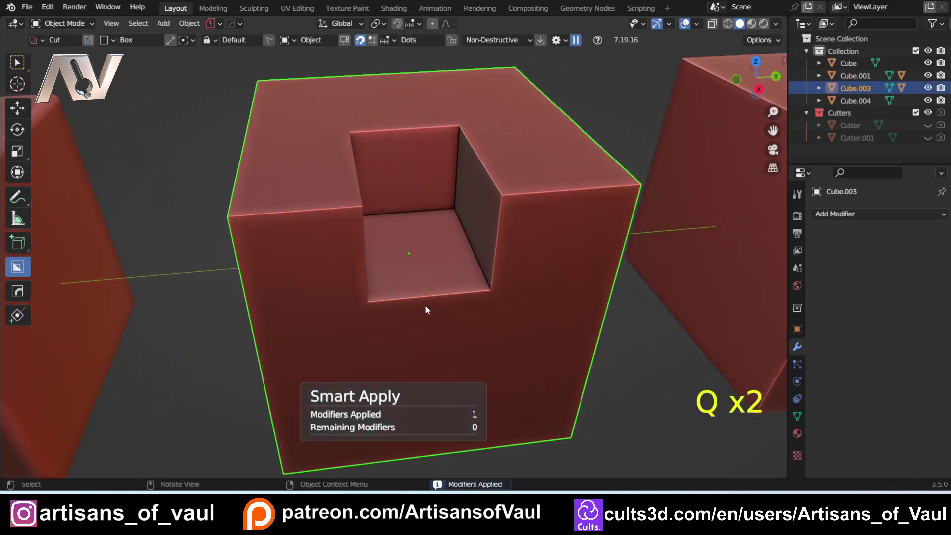
# - Bevel all edges of the notched Cube.003 with width 0.177, 16 segments and a Patch outer miter
pyautogui.moveTo(425, 305); pyautogui.dragTo(362, 300, button='middle')
pyautogui.scroll(2, 380, 293)
pyautogui.press('Tab')
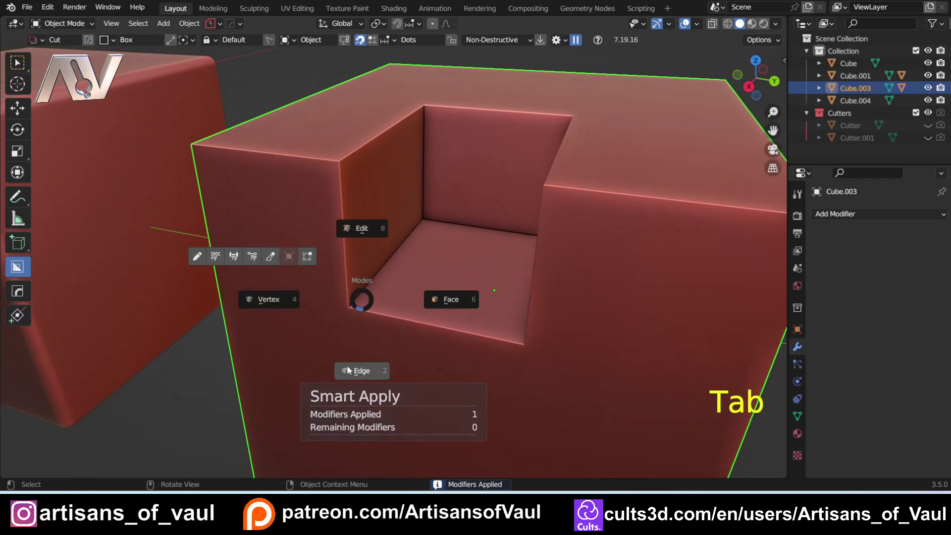
pyautogui.press('Tab')
pyautogui.press('a')
pyautogui.hotkey('ctrl', 'b')
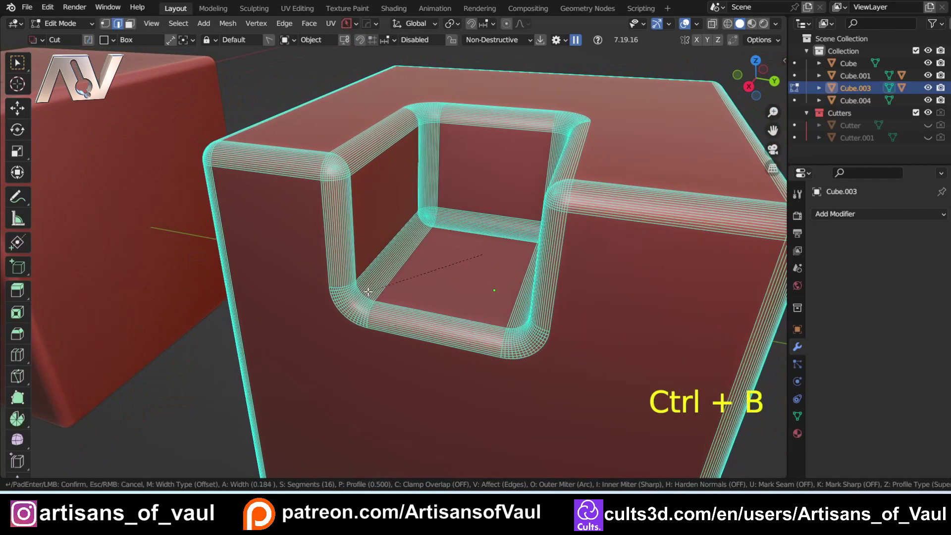
pyautogui.click(385, 292)
pyautogui.click(139, 401)
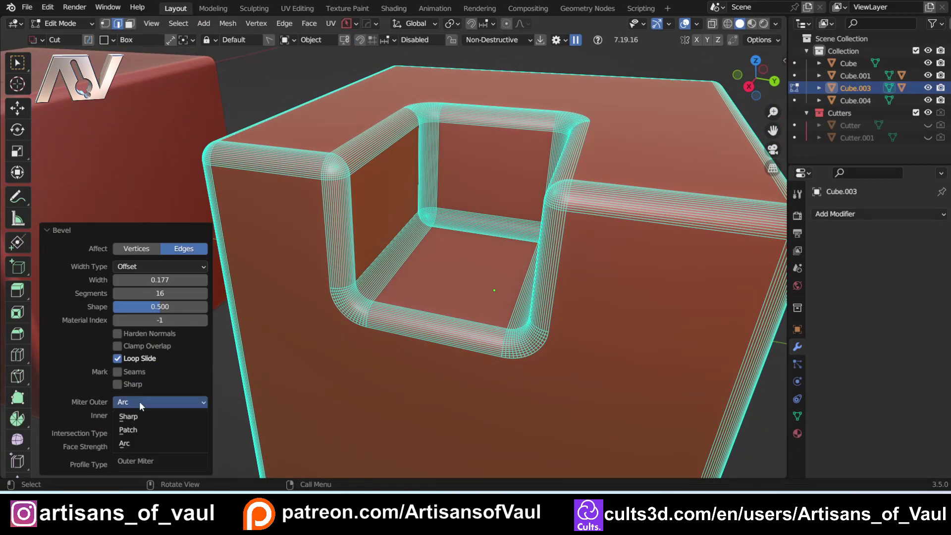
pyautogui.click(139, 430)
# - Return to Object Mode and shade the bevelled Cube.003 smooth
pyautogui.moveTo(426, 297); pyautogui.dragTo(448, 303, button='middle')
pyautogui.press('Tab')
pyautogui.click(446, 198)
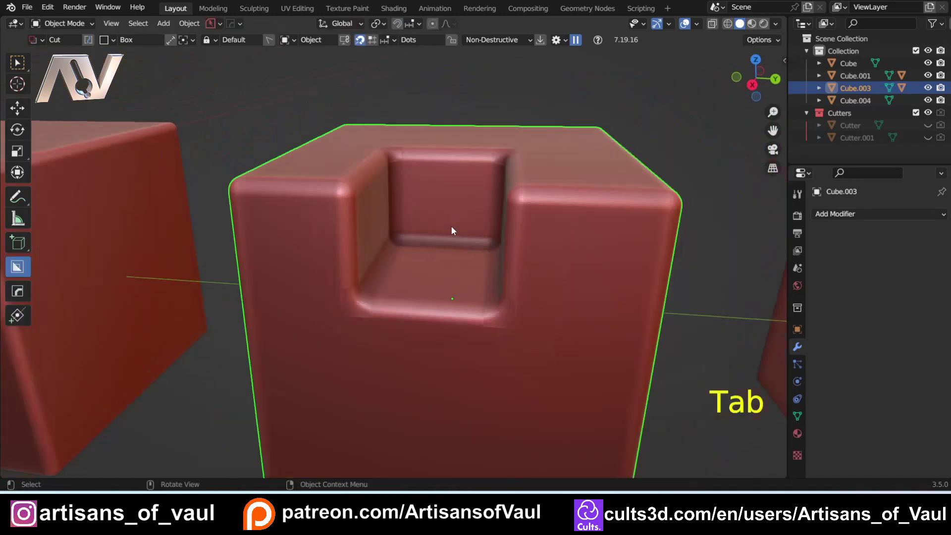
pyautogui.rightClick(381, 305)
pyautogui.moveTo(380, 308)
pyautogui.click(367, 251)
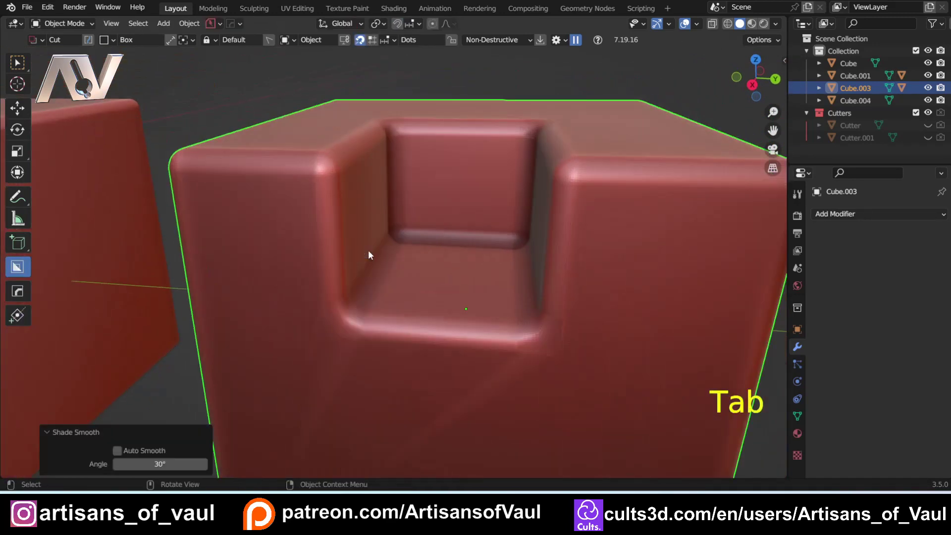
# - Compare the notch corners and surface shading of Cube.003 with those of Cube.001
pyautogui.scroll(-3, 385, 275)
pyautogui.keyDown('shift'); pyautogui.moveTo(310, 301); pyautogui.dragTo(433, 291, button='middle'); pyautogui.keyUp('shift')
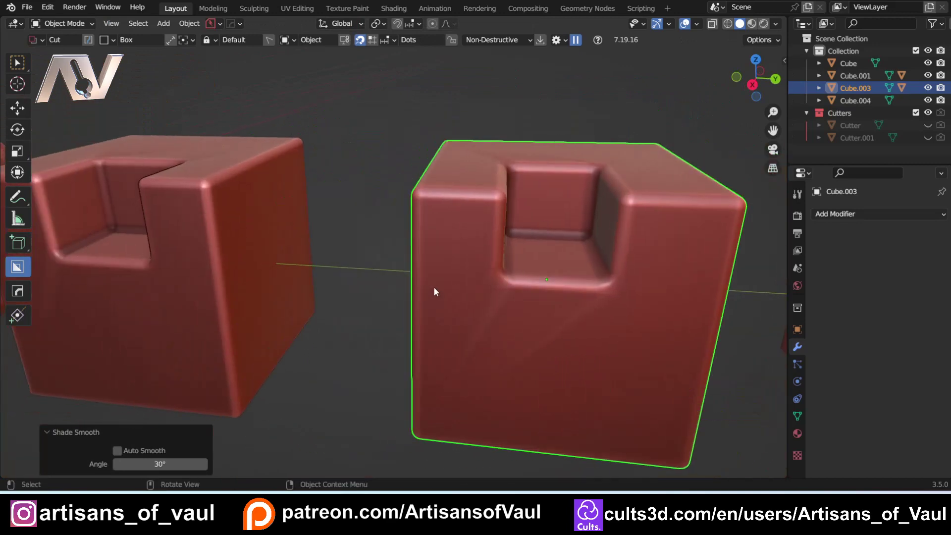
pyautogui.scroll(2, 403, 278)
pyautogui.keyDown('shift'); pyautogui.moveTo(572, 328); pyautogui.dragTo(492, 299, button='middle'); pyautogui.keyUp('shift')
pyautogui.scroll(-3, 433, 283)
pyautogui.scroll(4, 469, 302)
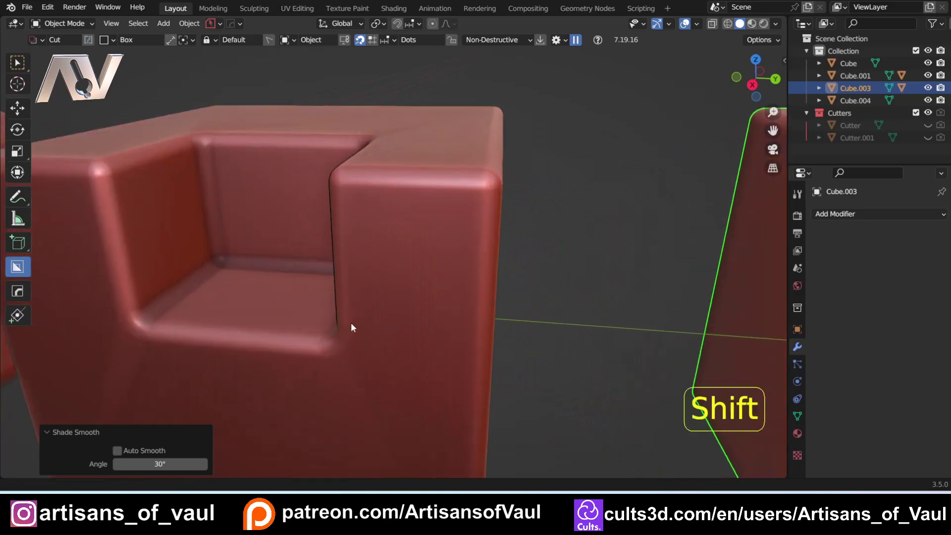
pyautogui.scroll(-2, 453, 245)
pyautogui.click(293, 236)
pyautogui.scroll(-2, 297, 236)
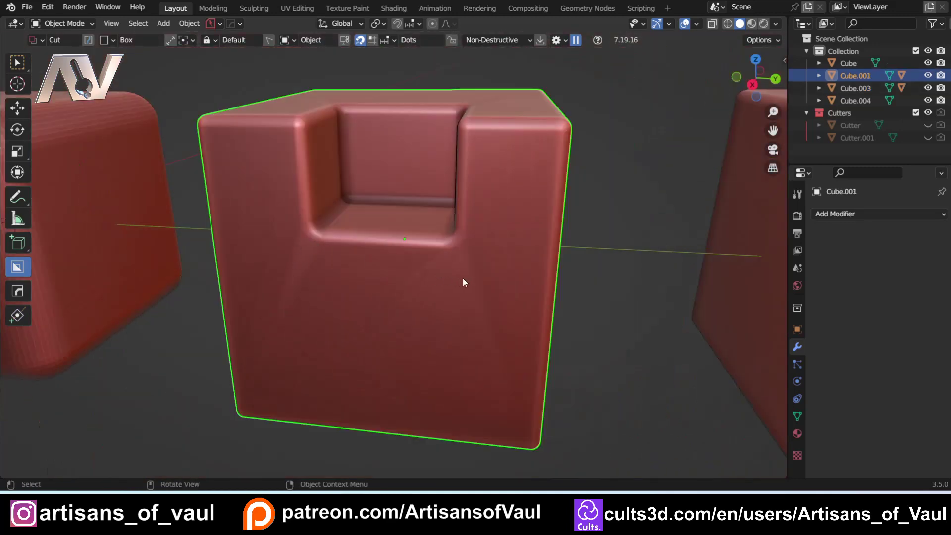
pyautogui.moveTo(463, 278); pyautogui.dragTo(317, 262, button='middle')
pyautogui.scroll(-3, 446, 286)
pyautogui.scroll(-3, 495, 278)
pyautogui.keyDown('shift'); pyautogui.moveTo(494, 278); pyautogui.dragTo(361, 269, button='middle'); pyautogui.keyUp('shift')
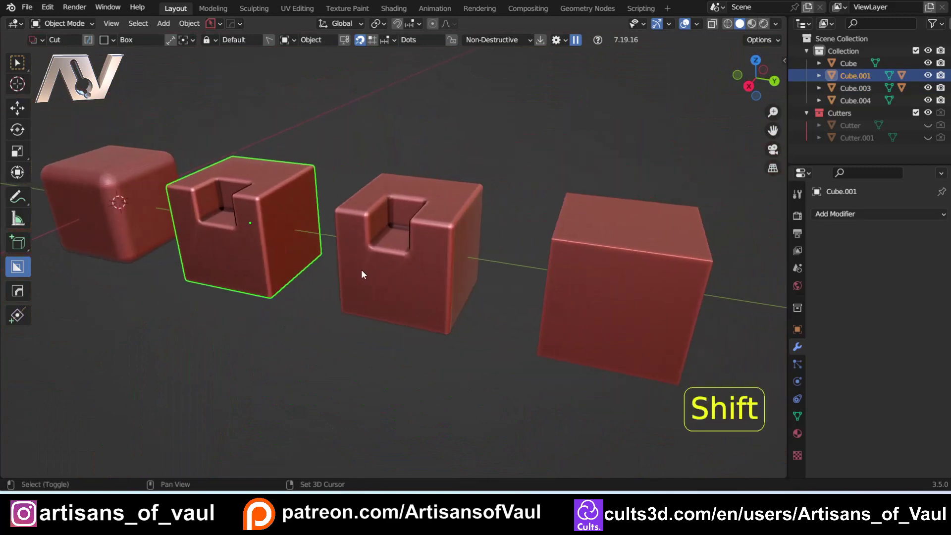
# - Undo the smooth shading and bevel on Cube.003, going back to the sharp cube with the applied notch cut
pyautogui.click(361, 269)
pyautogui.hotkey('ctrl', 'z')
pyautogui.hotkey('ctrl', 'z')
pyautogui.hotkey('ctrl', 'z')
pyautogui.hotkey('ctrl', 'z')
pyautogui.hotkey('ctrl', 'z')
pyautogui.hotkey('ctrl', 'z')
pyautogui.hotkey('ctrl', 'z')
pyautogui.hotkey('ctrl', 'z')
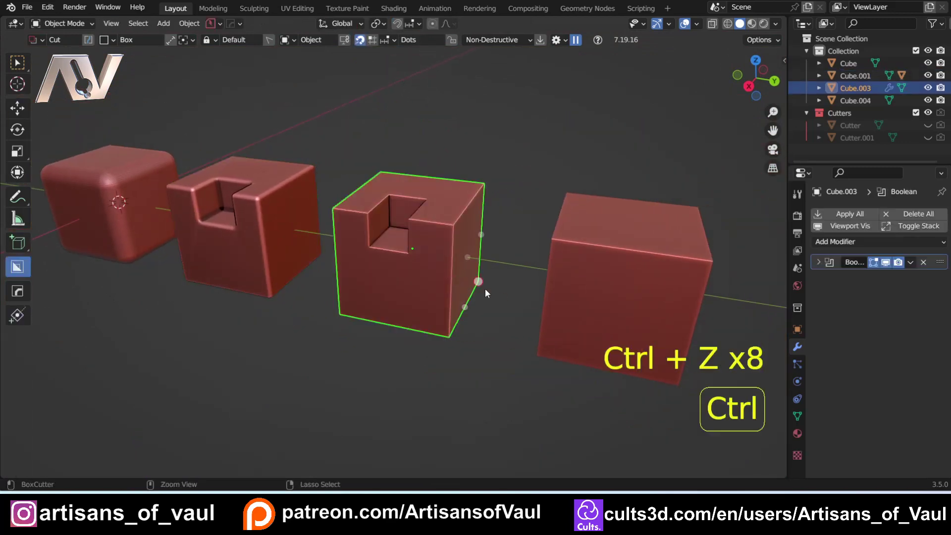
pyautogui.hotkey('ctrl', 'z')
pyautogui.hotkey('ctrl', 'z')
pyautogui.hotkey('ctrl', 'z')
pyautogui.hotkey('ctrl', 'shift', 'z')
pyautogui.hotkey('ctrl', 'shift', 'z')
pyautogui.hotkey('ctrl', 'shift', 'z')
# - Switch to the selection tool and compare the sharp notch of Cube.003 with the bevelled notch of Cube.001
pyautogui.scroll(2, 474, 287)
pyautogui.press('w')
pyautogui.moveTo(475, 287); pyautogui.dragTo(378, 250, button='middle')
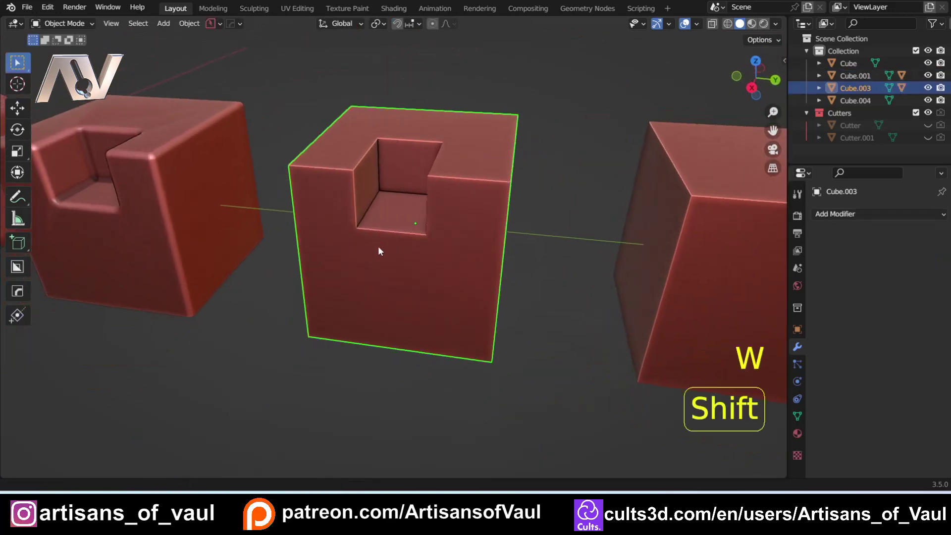
pyautogui.scroll(2, 378, 251)
pyautogui.keyDown('shift'); pyautogui.moveTo(127, 269); pyautogui.dragTo(488, 282, button='middle'); pyautogui.keyUp('shift')
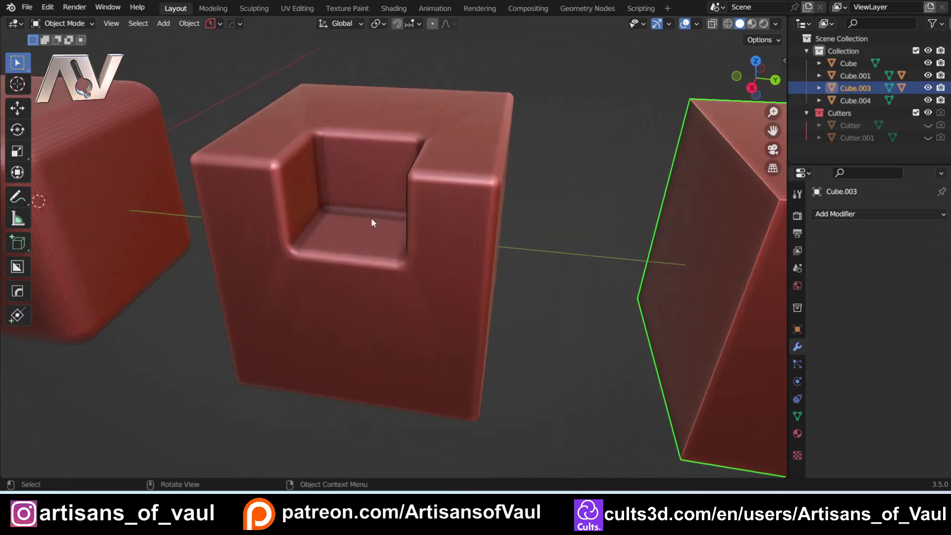
pyautogui.scroll(-2, 372, 219)
pyautogui.keyDown('shift'); pyautogui.moveTo(371, 219); pyautogui.dragTo(358, 243, button='middle'); pyautogui.keyUp('shift')
pyautogui.scroll(3, 358, 243)
pyautogui.keyDown('shift'); pyautogui.moveTo(243, 230); pyautogui.dragTo(291, 257, button='middle'); pyautogui.keyUp('shift')
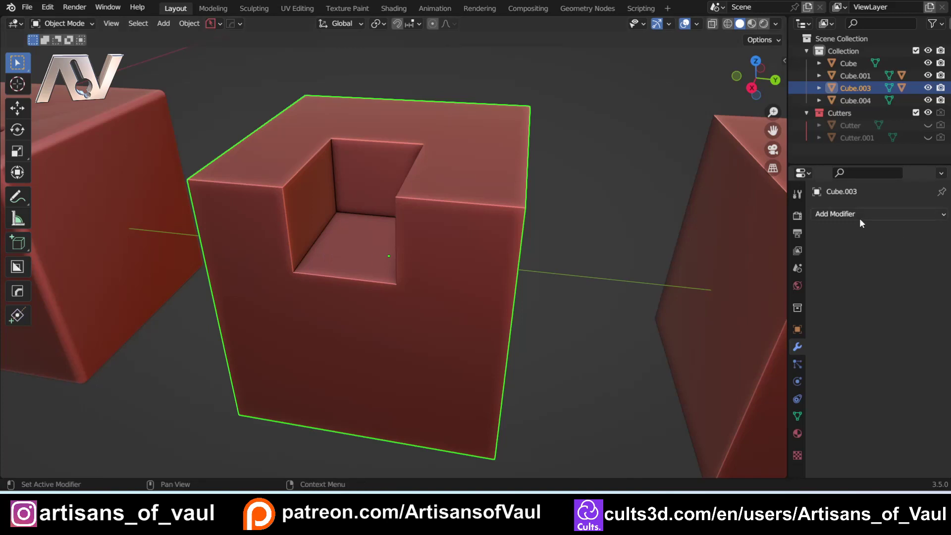
# - Add a Bevel modifier to Cube.003 with 16 segments and an amount of 0.141
pyautogui.moveTo(787, 238); pyautogui.dragTo(718, 238)
pyautogui.click(783, 214)
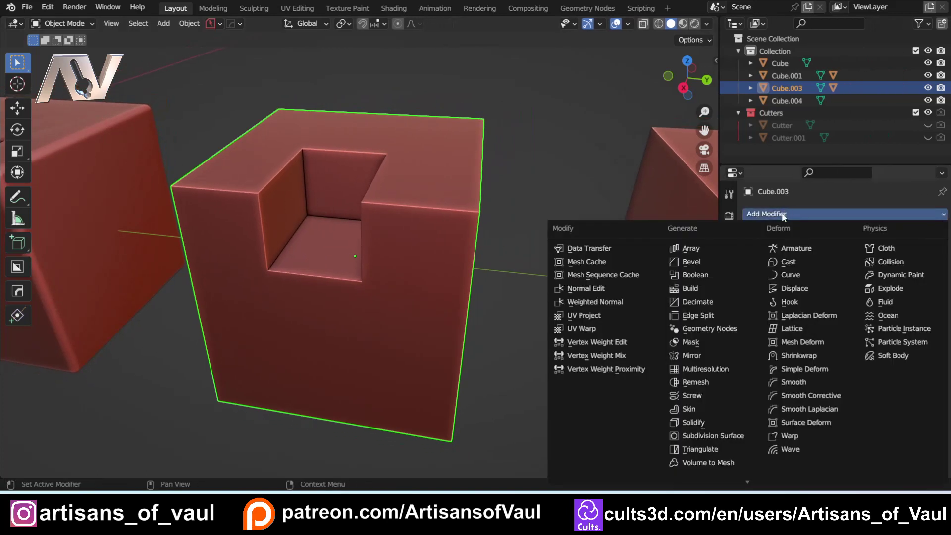
pyautogui.click(702, 263)
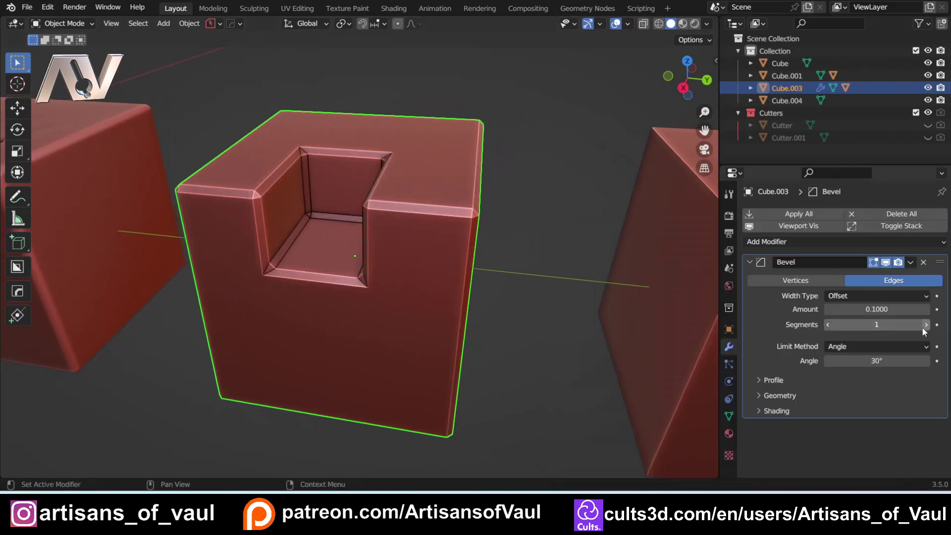
pyautogui.doubleClick(897, 325)
pyautogui.write('6')
pyautogui.press('Return')
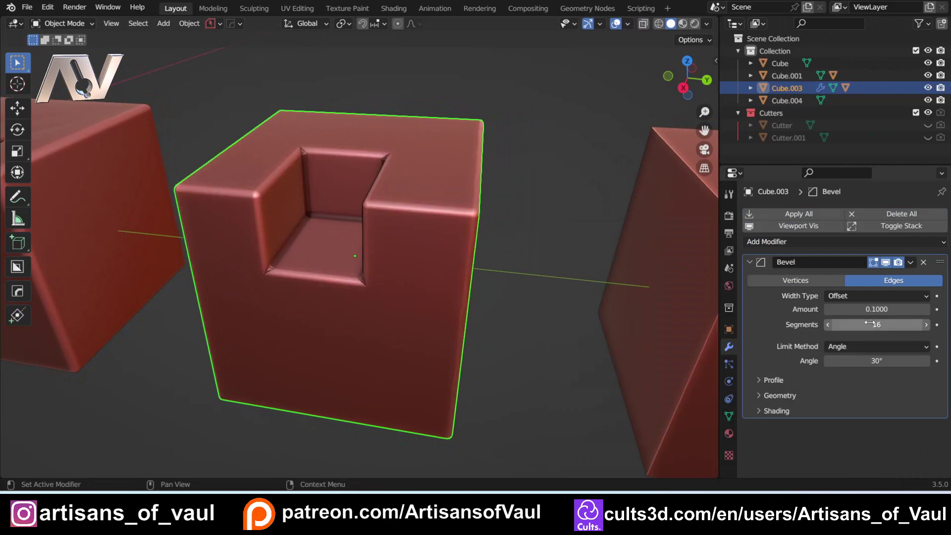
pyautogui.moveTo(868, 308); pyautogui.dragTo(902, 309)
# - Set the Bevel modifier's outer miter to Arc and inspect the notch's corners
pyautogui.scroll(3, 242, 231)
pyautogui.scroll(3, 424, 267)
pyautogui.keyDown('shift'); pyautogui.moveTo(239, 238); pyautogui.dragTo(292, 228, button='middle'); pyautogui.keyUp('shift')
pyautogui.scroll(2, 284, 243)
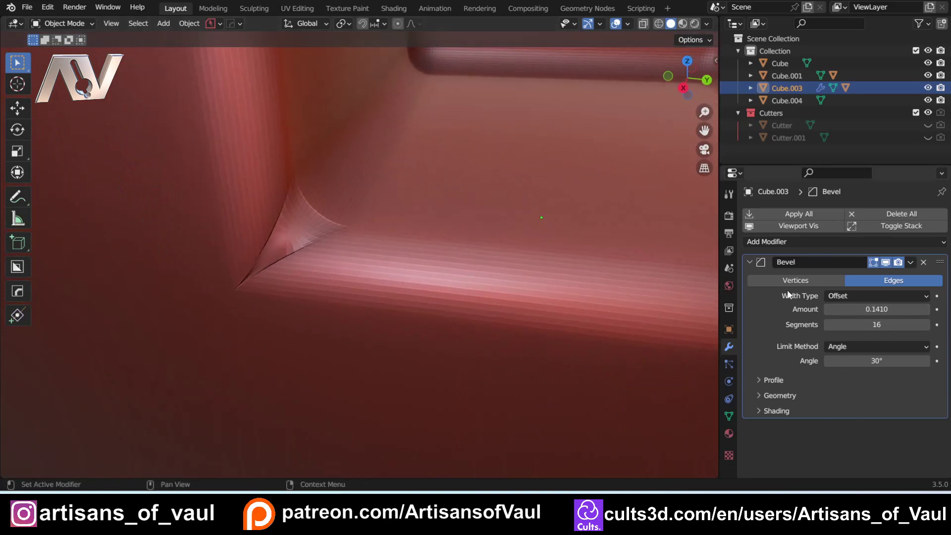
pyautogui.click(758, 395)
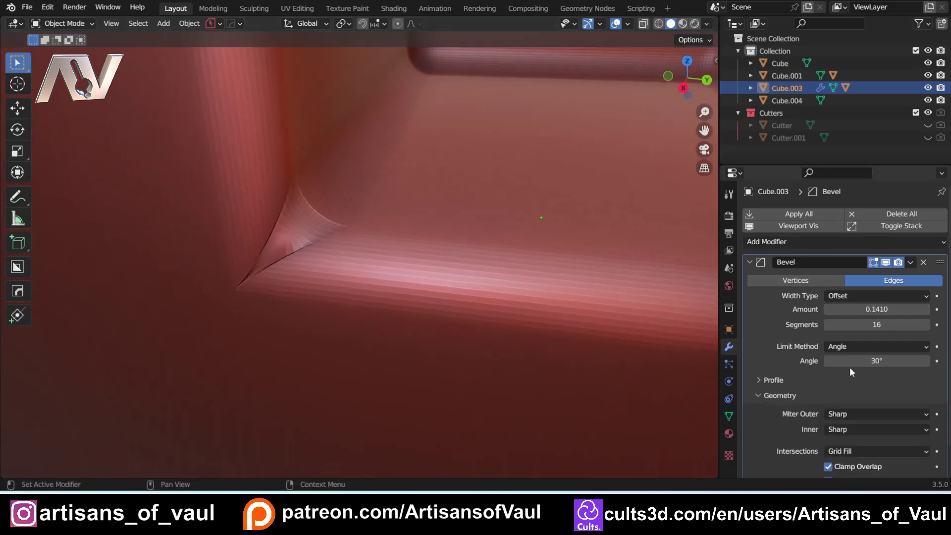
pyautogui.scroll(-2, 848, 367)
pyautogui.click(840, 383)
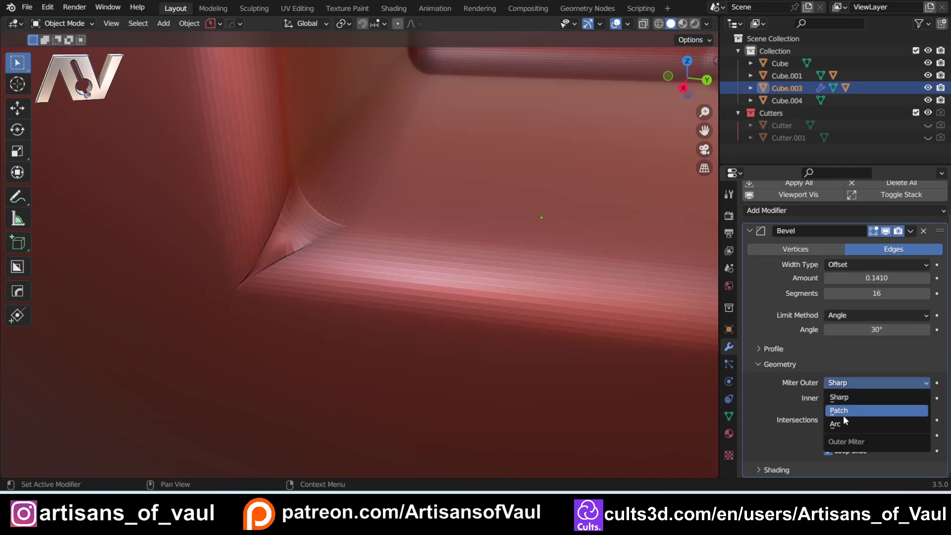
pyautogui.click(841, 422)
pyautogui.scroll(-6, 290, 218)
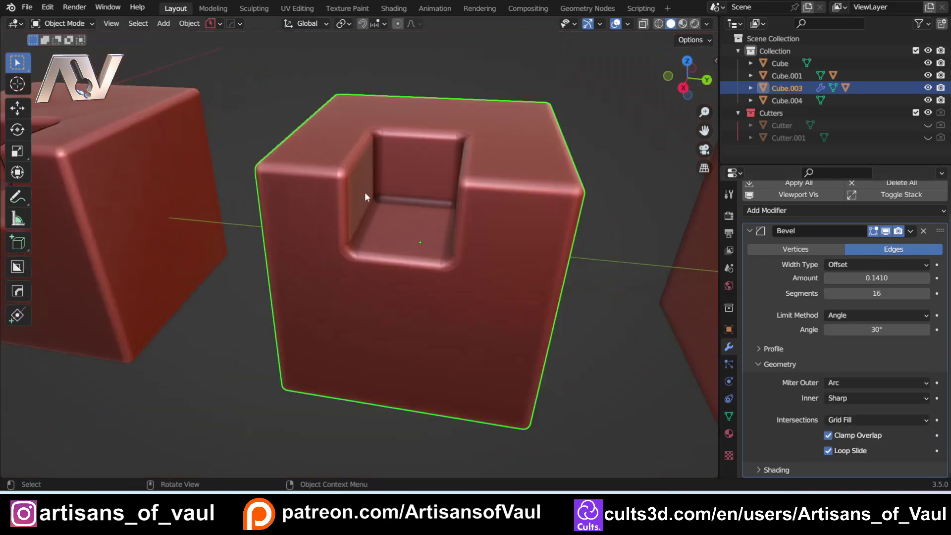
pyautogui.moveTo(364, 197); pyautogui.dragTo(357, 245, button='middle')
pyautogui.scroll(3, 351, 246)
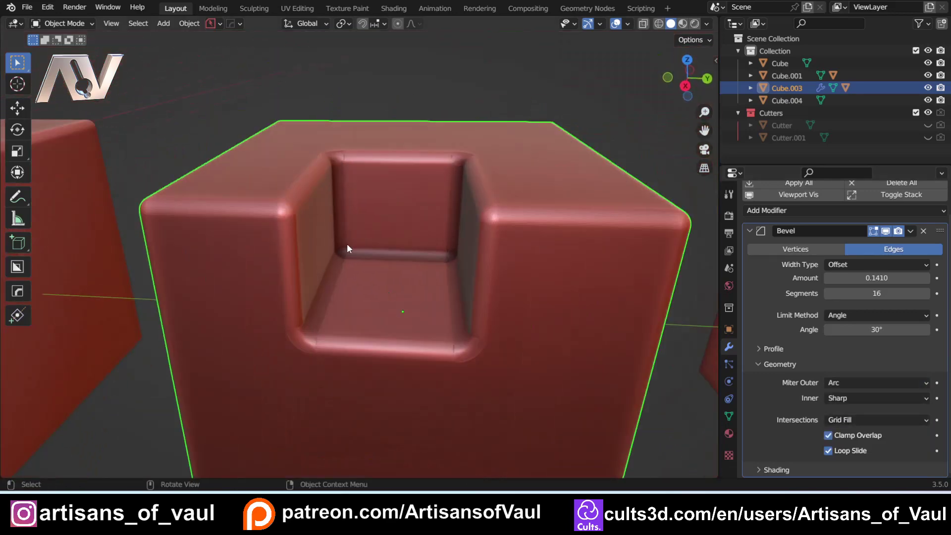
pyautogui.scroll(3, 396, 297)
# - In Edit Mode, raise the notch floor's two back vertices along Z so the floor slopes upward toward the back
pyautogui.press('Tab')
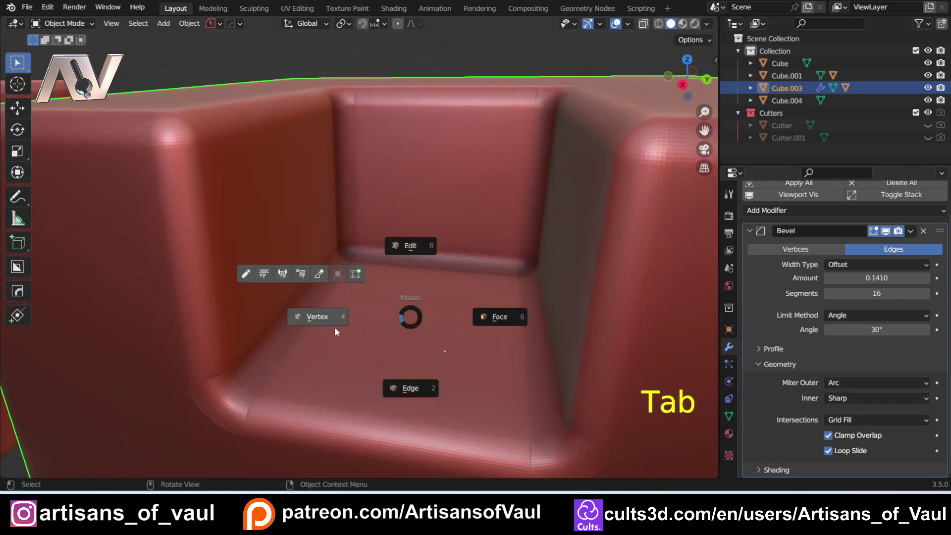
pyautogui.hotkey('shift', 'z')
pyautogui.click(342, 256)
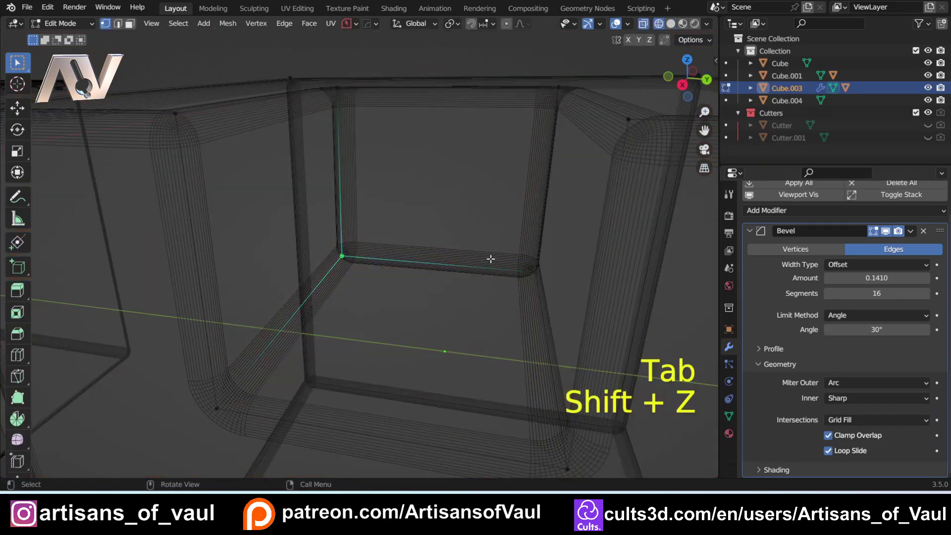
pyautogui.keyDown('shift'); pyautogui.click(531, 270); pyautogui.keyUp('shift')
pyautogui.hotkey('shift', 'z')
pyautogui.press('g')
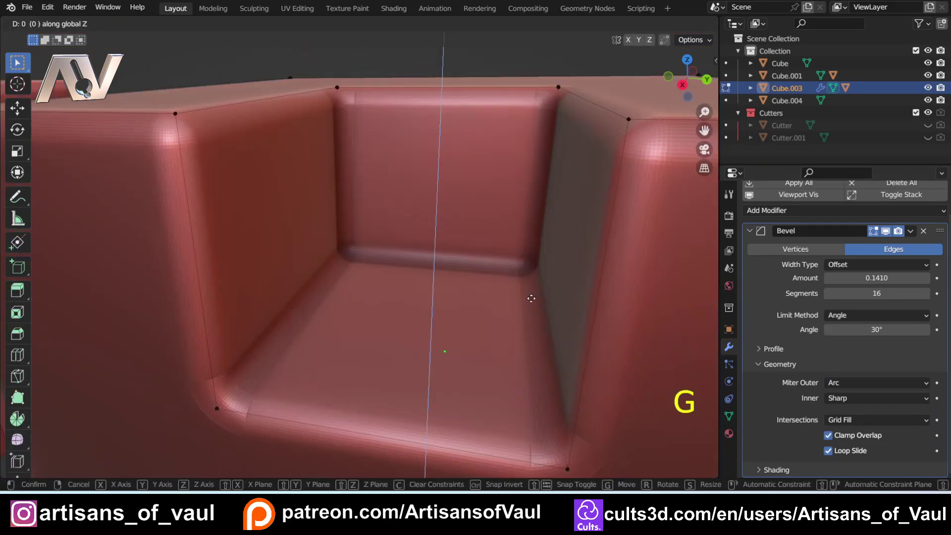
pyautogui.keyDown('shift'); pyautogui.click(389, 175); pyautogui.keyUp('shift')
pyautogui.moveTo(390, 174); pyautogui.dragTo(273, 271, button='middle')
pyautogui.scroll(-5, 546, 267)
pyautogui.keyDown('shift'); pyautogui.moveTo(327, 294); pyautogui.dragTo(310, 276, button='middle'); pyautogui.keyUp('shift')
# - In edge selection, select the notch's edges together with the cube's top front edges on both sides of it
pyautogui.press('Tab')
pyautogui.click(300, 350)
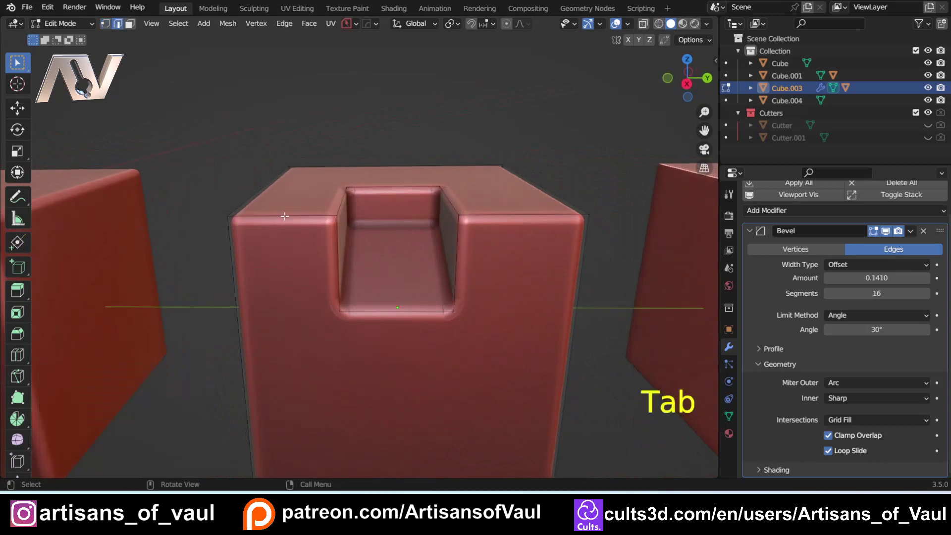
pyautogui.keyDown('shift'); pyautogui.click(372, 310); pyautogui.keyUp('shift')
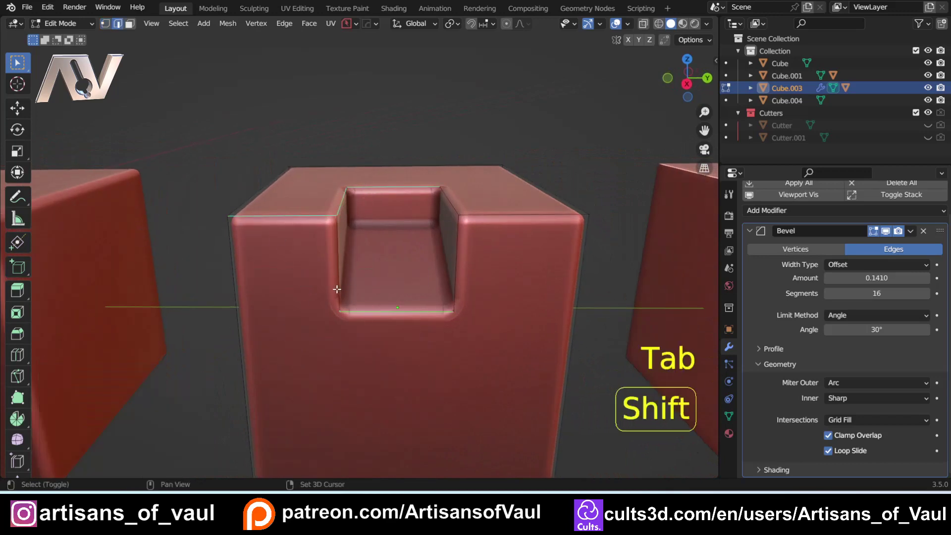
pyautogui.keyDown('shift'); pyautogui.click(338, 289); pyautogui.keyUp('shift')
pyautogui.hotkey('shift', 'z')
pyautogui.keyDown('shift'); pyautogui.click(441, 246); pyautogui.keyUp('shift')
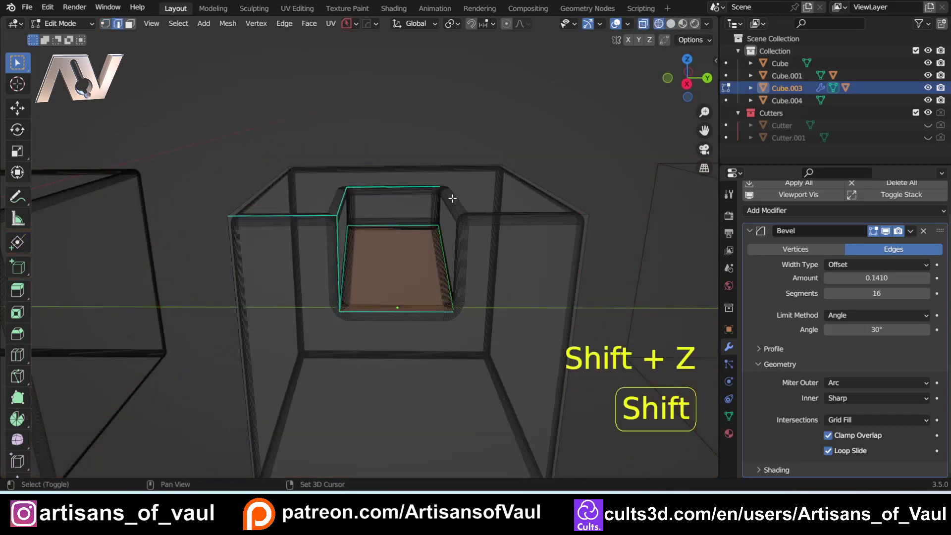
pyautogui.keyDown('shift'); pyautogui.click(452, 199); pyautogui.keyUp('shift')
pyautogui.keyDown('shift'); pyautogui.click(441, 204); pyautogui.keyUp('shift')
pyautogui.keyDown('shift'); pyautogui.click(460, 246); pyautogui.keyUp('shift')
pyautogui.keyDown('shift'); pyautogui.click(485, 214); pyautogui.keyUp('shift')
pyautogui.hotkey('shift', 'z')
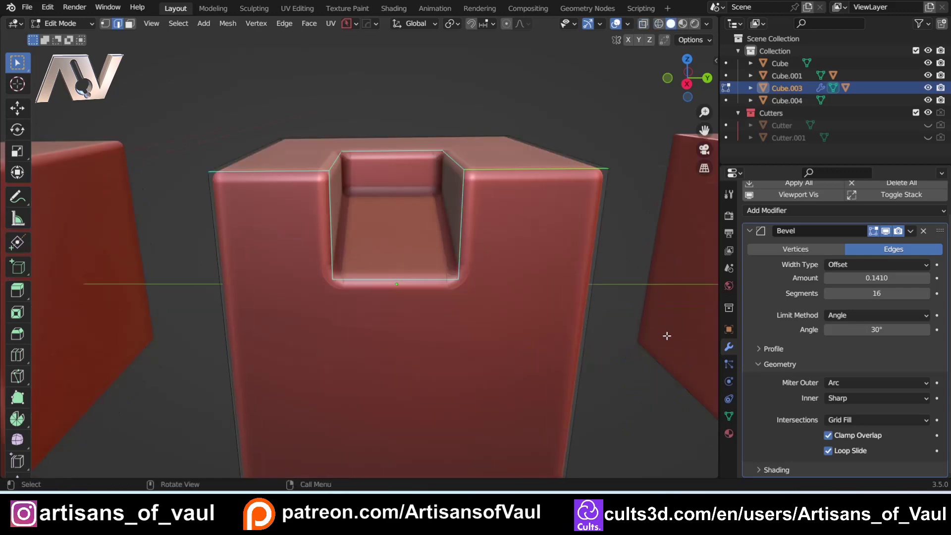
# - Create a vertex group named Bevel and assign the selected notch and top front edges to it
pyautogui.click(728, 416)
pyautogui.scroll(3, 847, 258)
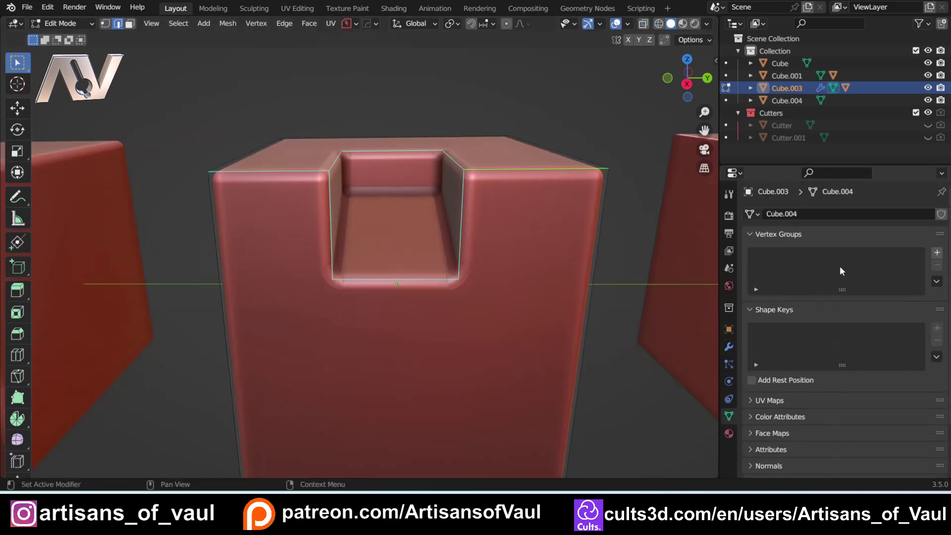
pyautogui.click(936, 252)
pyautogui.doubleClick(775, 255)
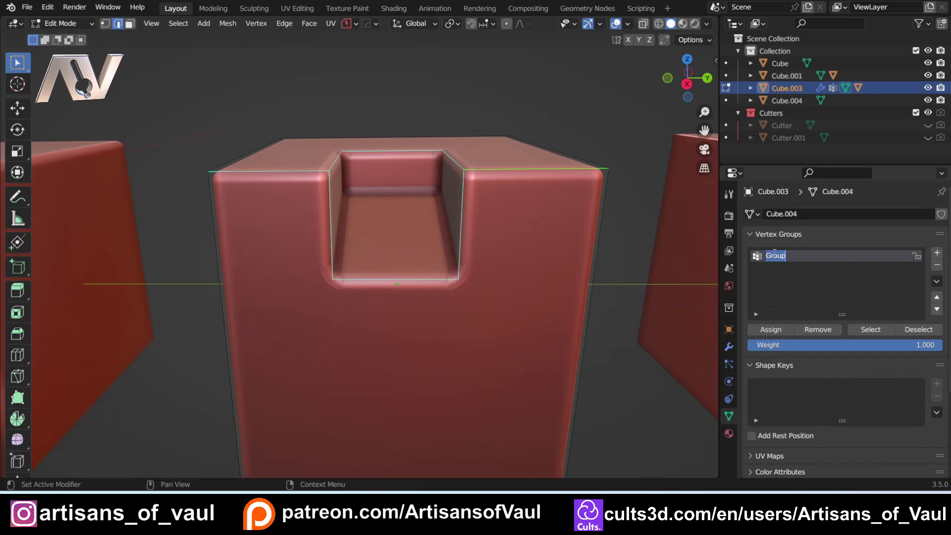
pyautogui.write('Bevel')
pyautogui.click(771, 329)
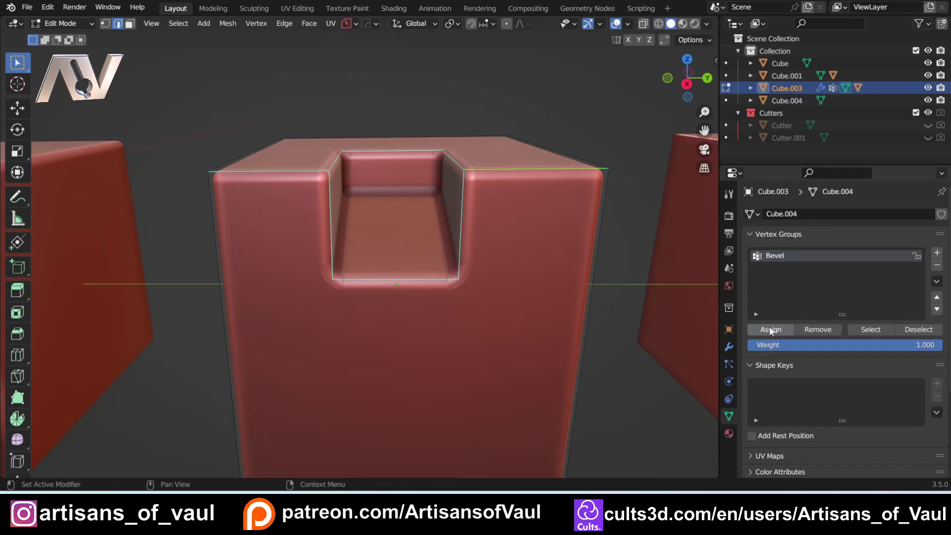
pyautogui.click(912, 329)
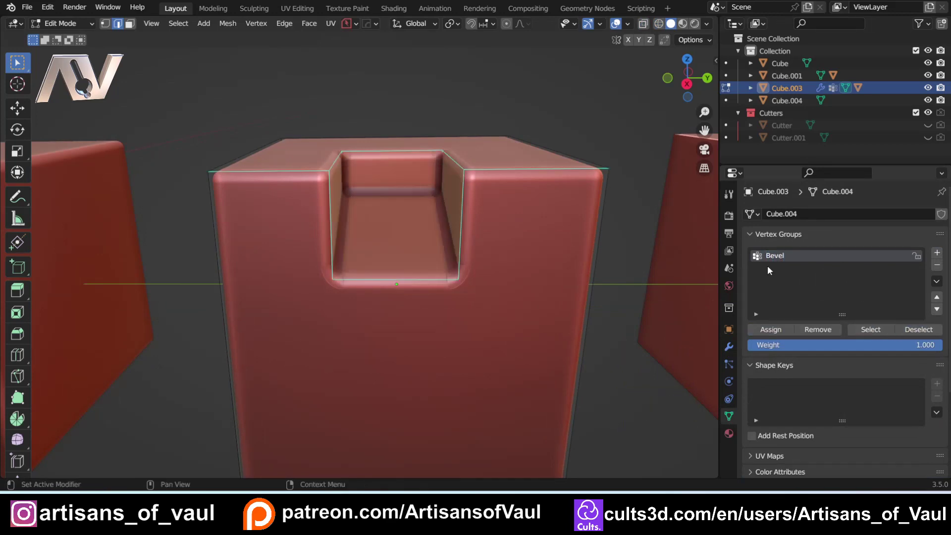
# - Set the Bevel modifier's limit method to Vertex Group, choose the Bevel group, and return to Object Mode
pyautogui.click(728, 346)
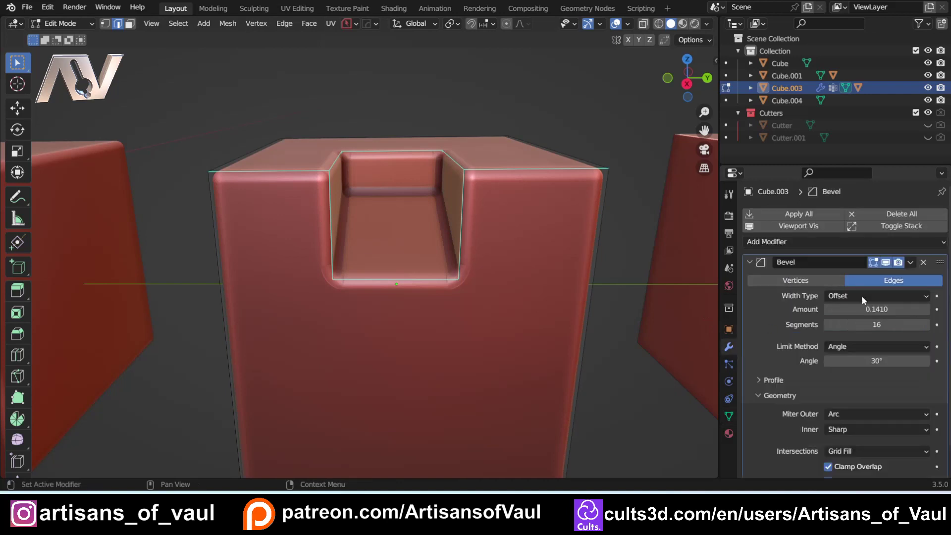
pyautogui.click(845, 346)
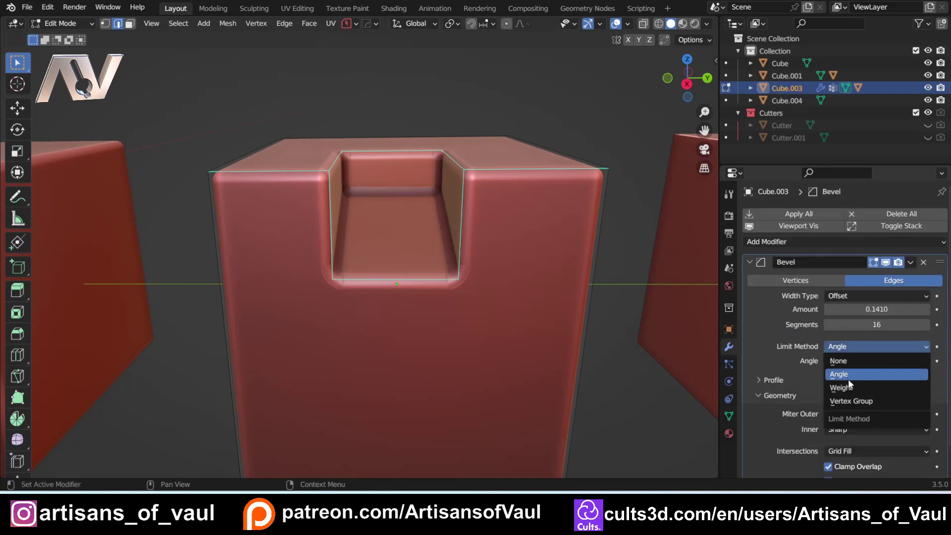
pyautogui.click(848, 399)
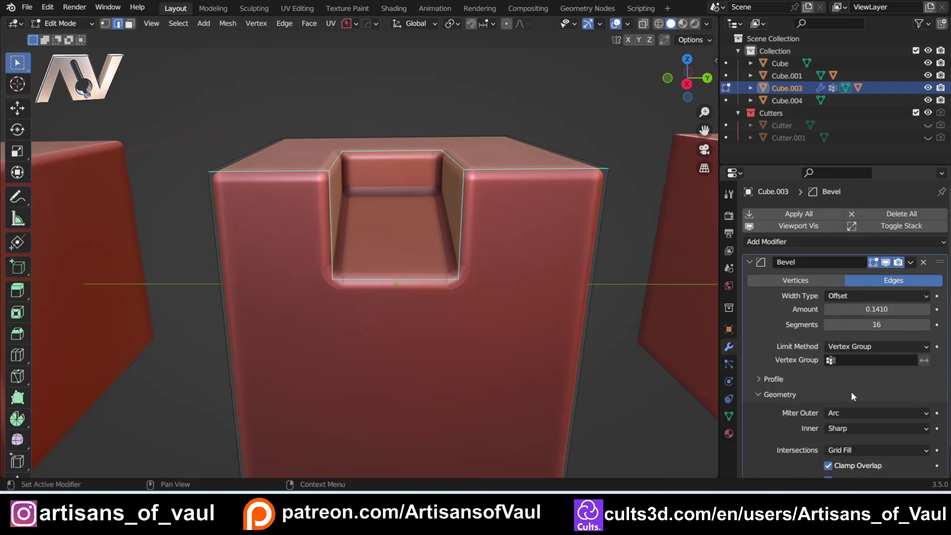
pyautogui.click(864, 360)
pyautogui.click(841, 232)
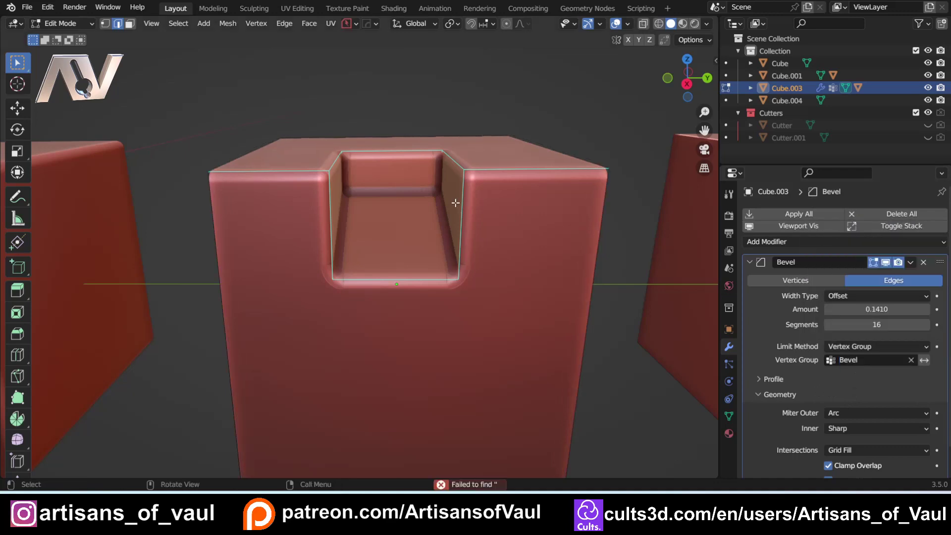
pyautogui.scroll(-5, 455, 202)
pyautogui.moveTo(455, 203); pyautogui.dragTo(410, 228, button='middle')
pyautogui.scroll(6, 334, 203)
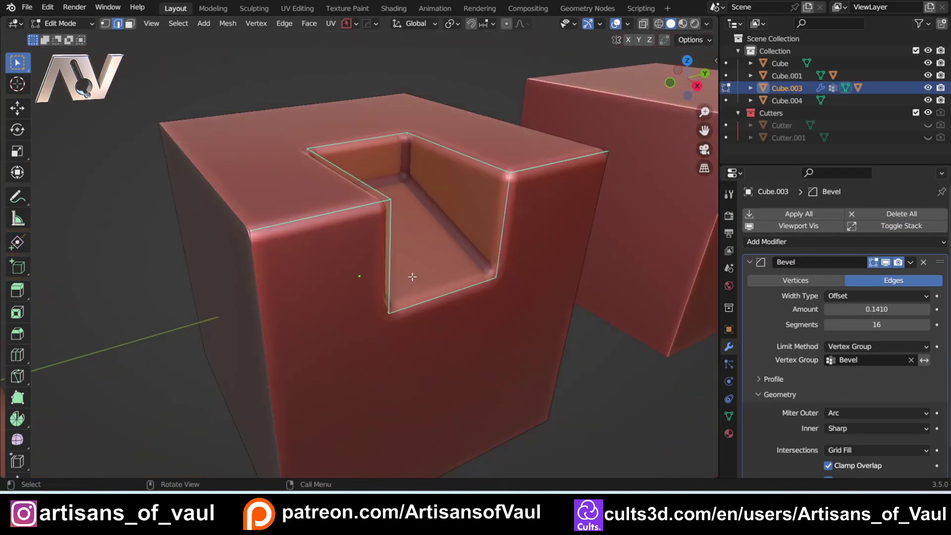
pyautogui.moveTo(412, 276); pyautogui.dragTo(325, 208, button='middle')
pyautogui.press('Tab')
pyautogui.scroll(-3, 331, 254)
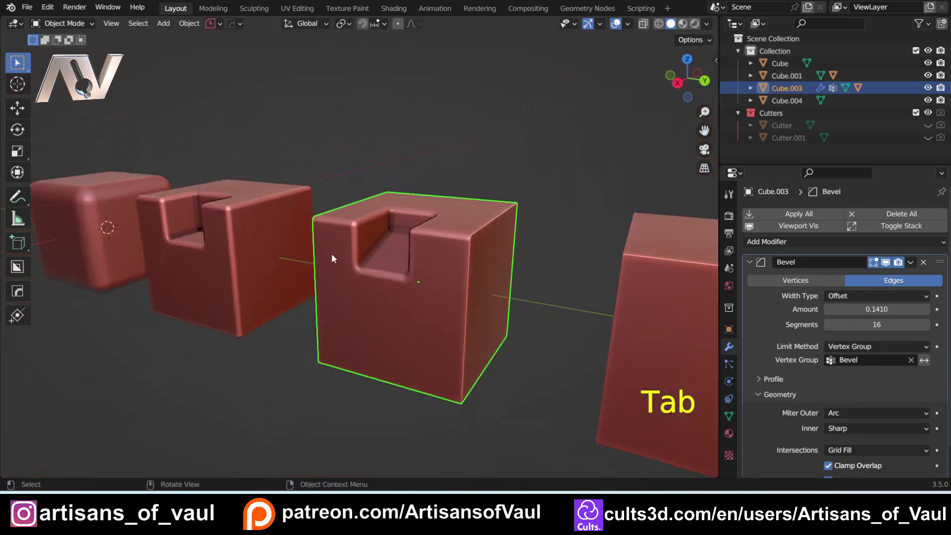
# - Cut a box-shaped notch into the top front edge of the remaining unnotched cube with BoxCutter
pyautogui.moveTo(331, 254); pyautogui.dragTo(193, 272, button='middle')
pyautogui.scroll(3, 415, 257)
pyautogui.moveTo(420, 248); pyautogui.dragTo(287, 269, button='middle')
pyautogui.scroll(2, 418, 250)
pyautogui.click(322, 270)
pyautogui.moveTo(324, 270)
pyautogui.mouseDown(button='middle')
pyautogui.moveTo(382, 273)
pyautogui.moveTo(325, 248)
pyautogui.mouseUp(button='middle')
pyautogui.hotkey('alt', 'w')
pyautogui.moveTo(325, 194); pyautogui.dragTo(427, 274)
pyautogui.press('o')
pyautogui.click(442, 314)
pyautogui.moveTo(443, 314); pyautogui.dragTo(411, 259, button='middle')
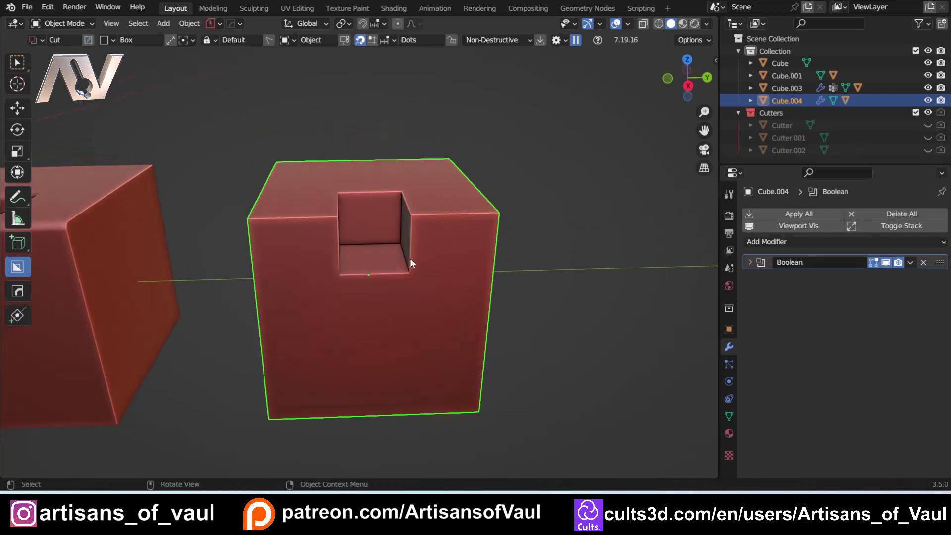
# - Apply the Boolean modifier on the newly notched cube with HardOps
pyautogui.press('q')
pyautogui.press('q')
pyautogui.scroll(3, 408, 257)
pyautogui.moveTo(337, 230); pyautogui.dragTo(346, 292, button='middle')
# - In edge selection, select the new notch's edges together with the cube's top front edges on both sides of it
pyautogui.press('Tab')
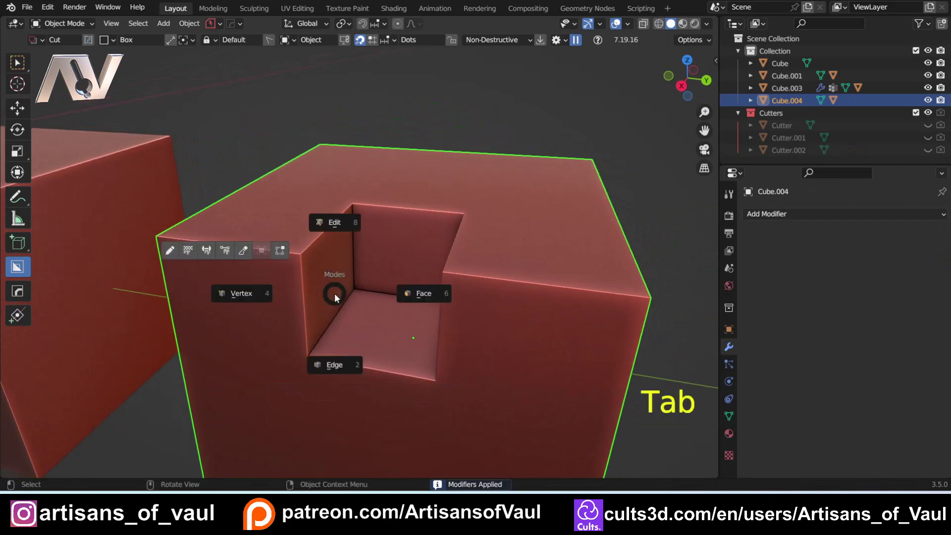
pyautogui.click(341, 365)
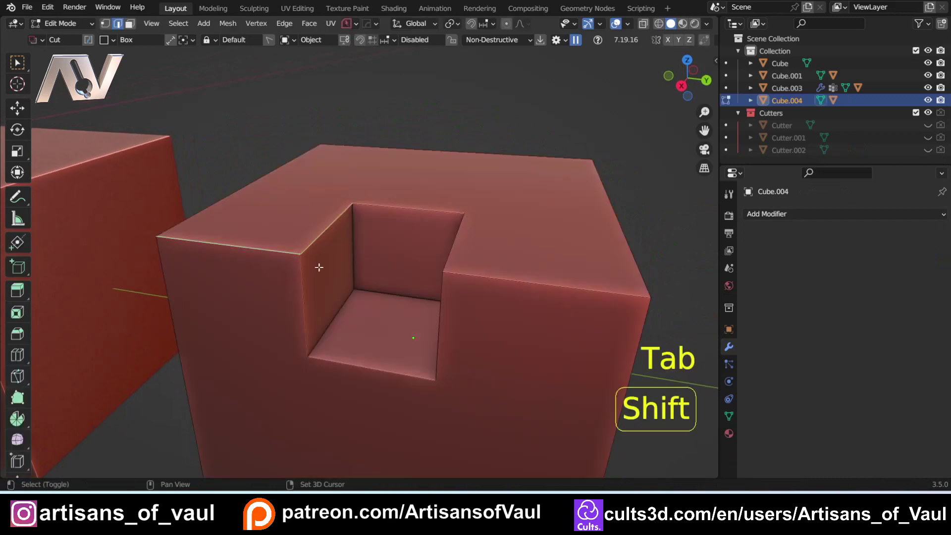
pyautogui.keyDown('shift'); pyautogui.click(350, 262); pyautogui.keyUp('shift')
pyautogui.keyDown('shift'); pyautogui.click(382, 220); pyautogui.keyUp('shift')
pyautogui.keyDown('shift'); pyautogui.click(390, 292); pyautogui.keyUp('shift')
pyautogui.keyDown('shift'); pyautogui.click(348, 348); pyautogui.keyUp('shift')
pyautogui.keyDown('shift'); pyautogui.click(339, 324); pyautogui.keyUp('shift')
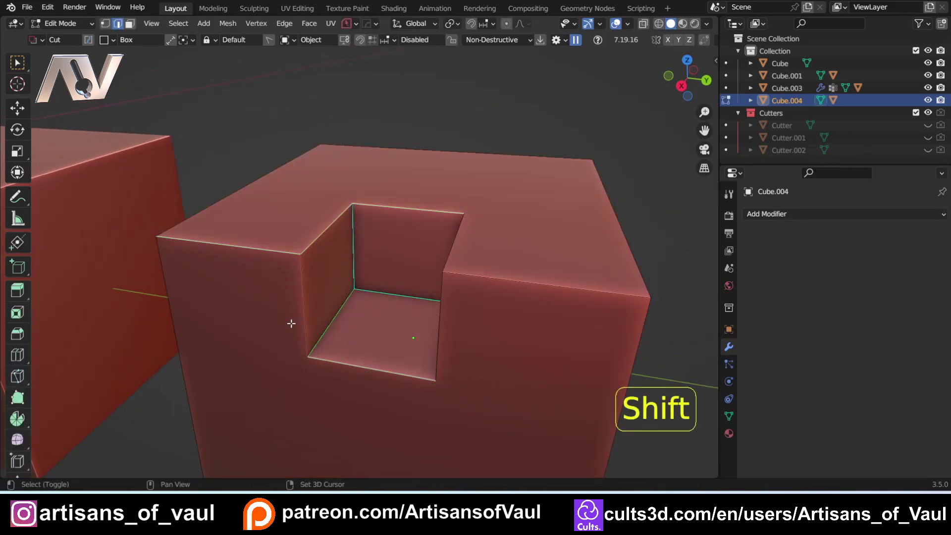
pyautogui.keyDown('shift'); pyautogui.click(304, 322); pyautogui.keyUp('shift')
pyautogui.moveTo(304, 321); pyautogui.dragTo(377, 307, button='middle')
pyautogui.keyDown('shift'); pyautogui.click(428, 267); pyautogui.keyUp('shift')
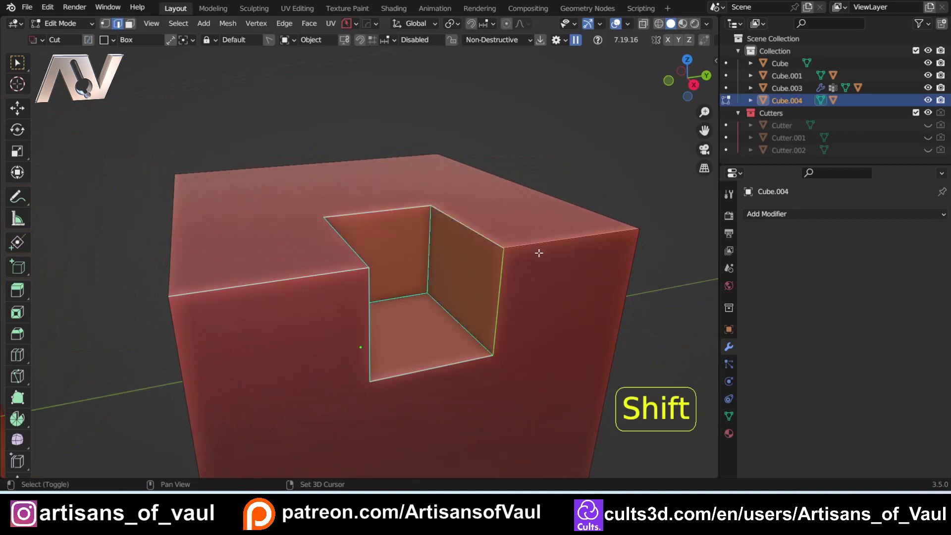
pyautogui.keyDown('shift'); pyautogui.click(538, 250); pyautogui.keyUp('shift')
# - Add a HardOps vertex-group bevel to the selected edges with 16 segments and a width of about 0.24
pyautogui.press('q')
pyautogui.moveTo(515, 229)
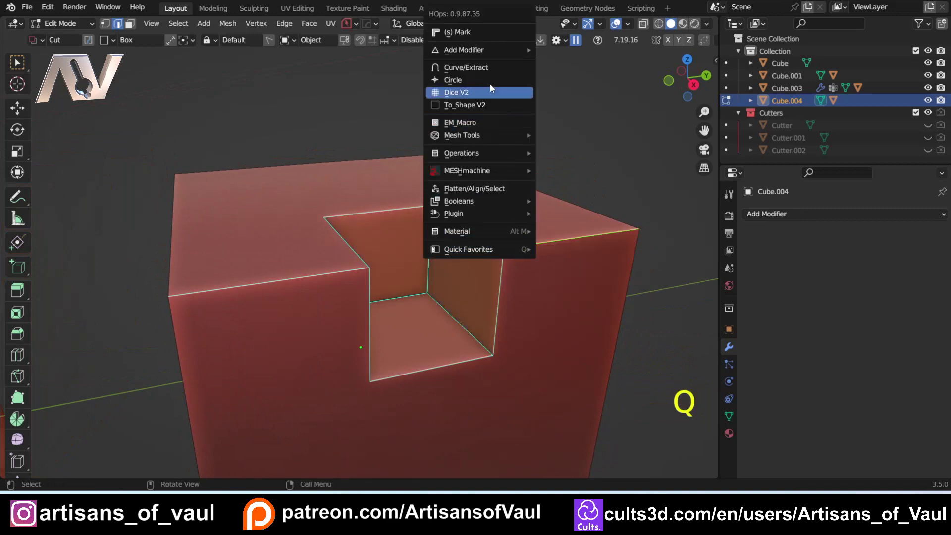
pyautogui.keyDown('ctrl'); pyautogui.click(494, 33); pyautogui.keyUp('ctrl')
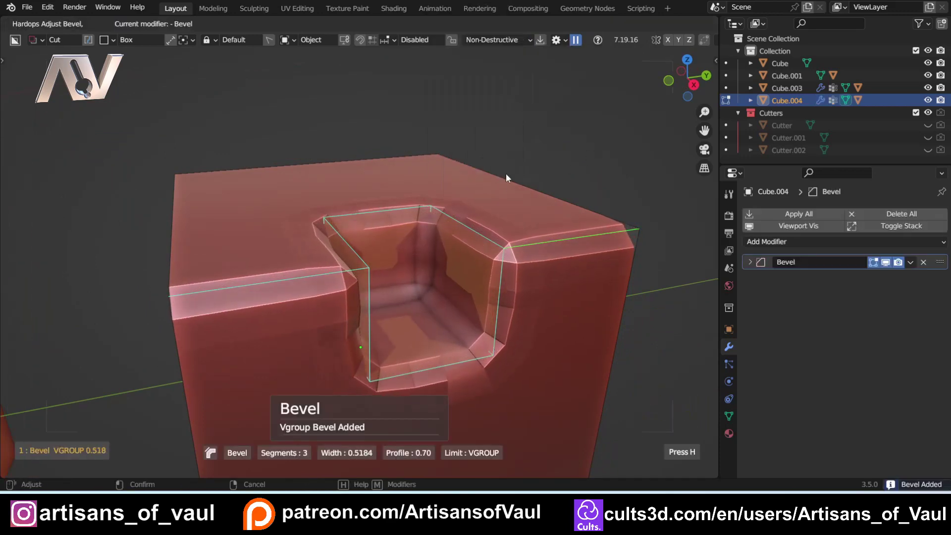
pyautogui.scroll(7, 515, 180)
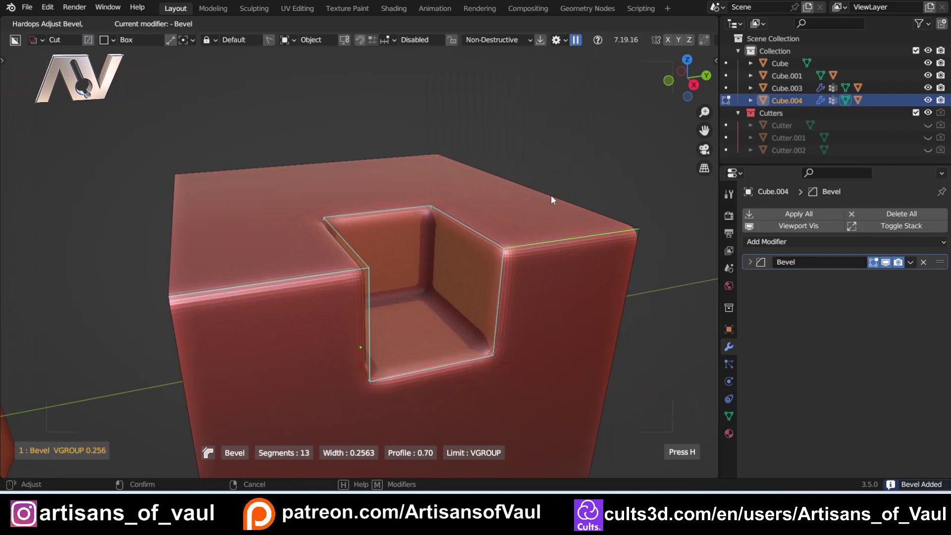
pyautogui.scroll(7, 552, 198)
pyautogui.scroll(-1, 552, 200)
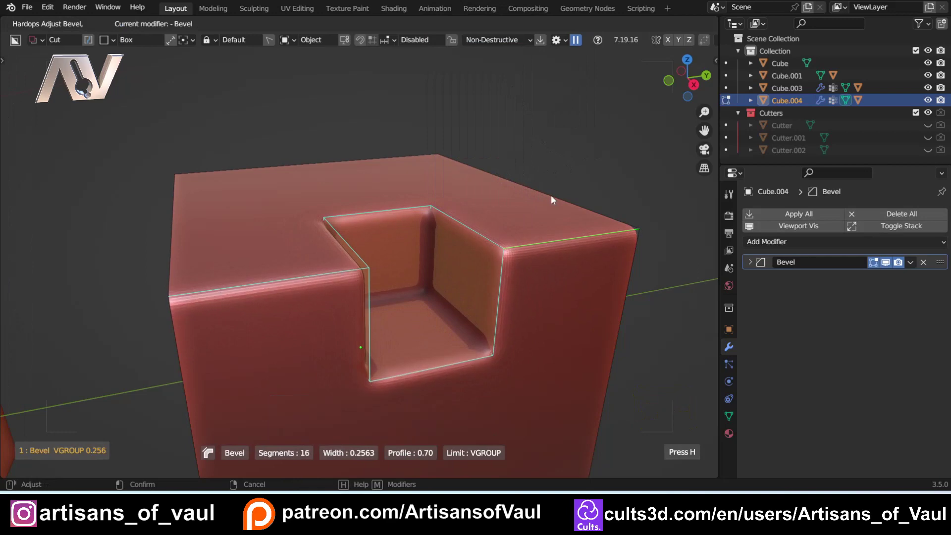
pyautogui.click(554, 195)
# - Examine the bevelled notch from several sides and the Bevel modifier's vertex group and Geometry settings
pyautogui.moveTo(554, 195); pyautogui.dragTo(393, 275, button='middle')
pyautogui.scroll(3, 528, 303)
pyautogui.keyDown('shift'); pyautogui.moveTo(528, 303); pyautogui.dragTo(340, 238, button='middle'); pyautogui.keyUp('shift')
pyautogui.scroll(2, 340, 237)
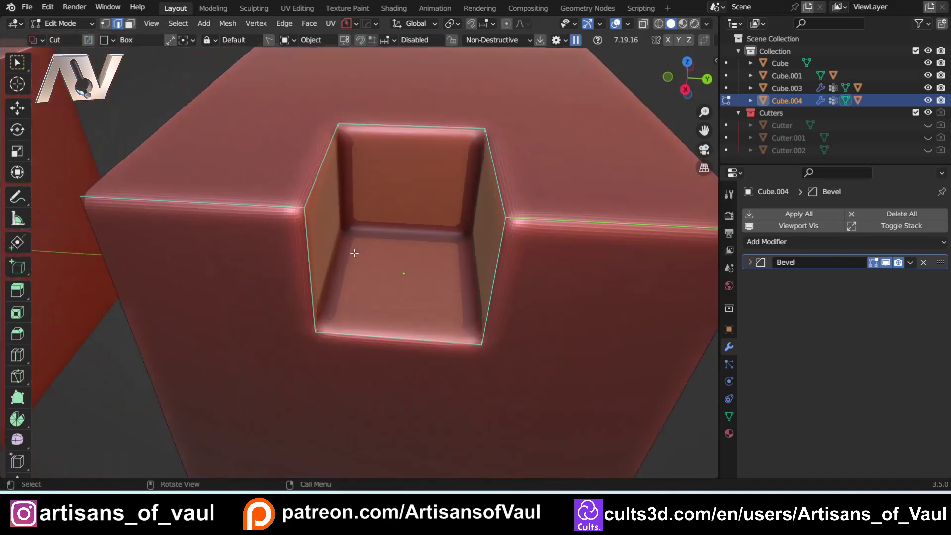
pyautogui.click(750, 262)
pyautogui.moveTo(632, 340); pyautogui.dragTo(765, 354, button='middle')
pyautogui.click(765, 394)
pyautogui.scroll(-2, 812, 367)
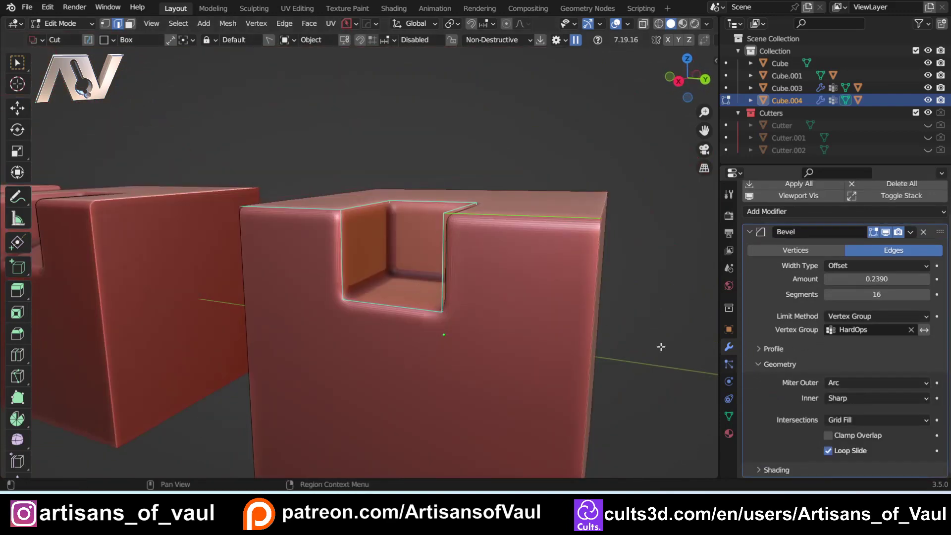
pyautogui.moveTo(414, 271); pyautogui.dragTo(361, 282, button='middle')
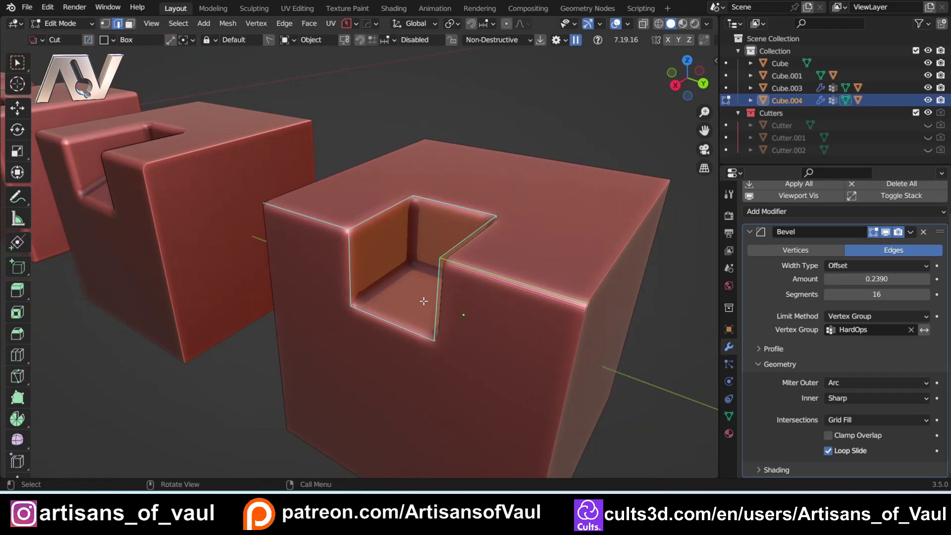
pyautogui.moveTo(423, 301); pyautogui.dragTo(484, 315, button='middle')
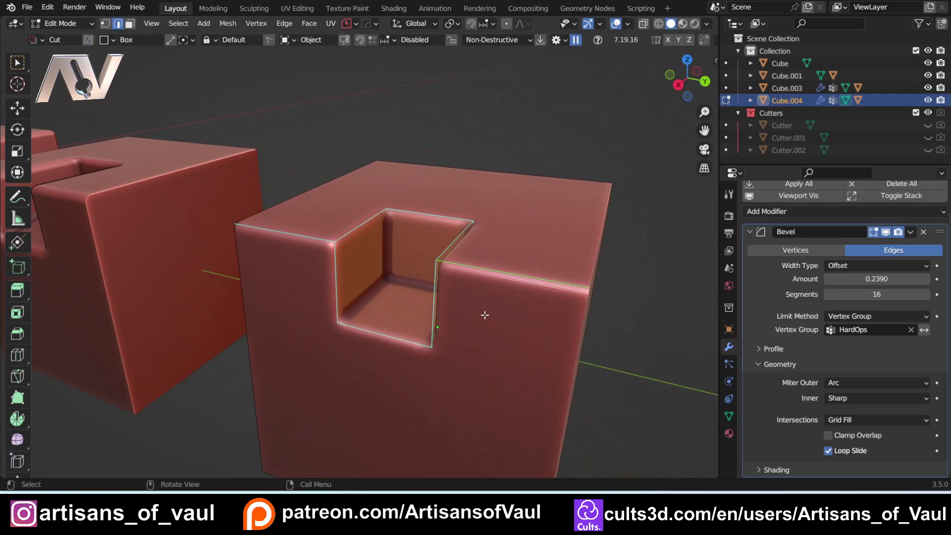